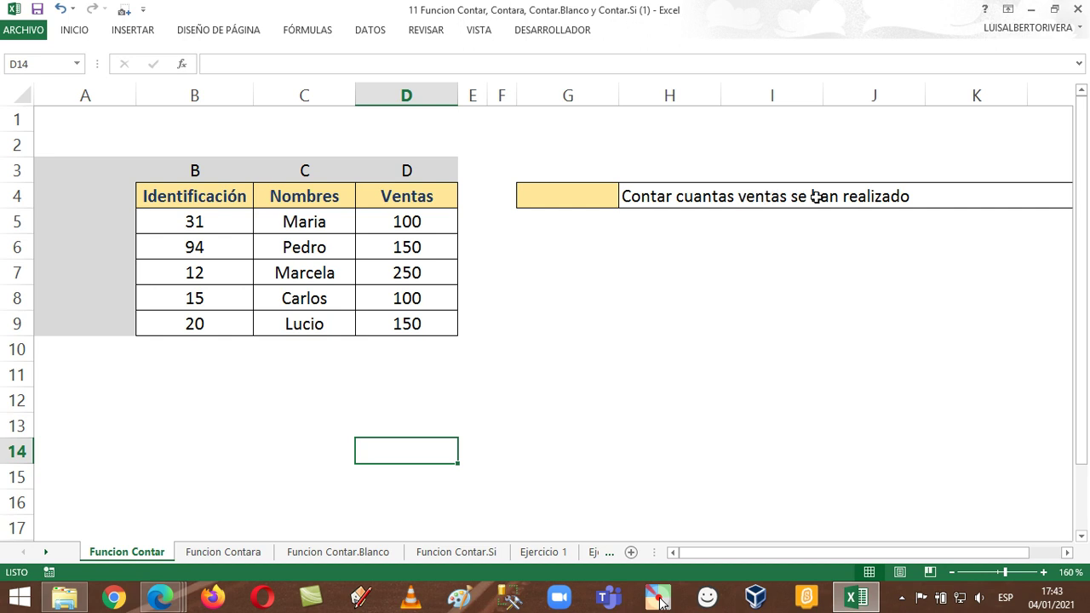
- Count the sales made in cell G4 with the CONTAR function over the Ventas range D5:D9
{"action": "left_click_drag", "start_coordinate": [428, 218], "coordinate": [406, 323]}
{"action": "left_click", "coordinate": [396, 221]}
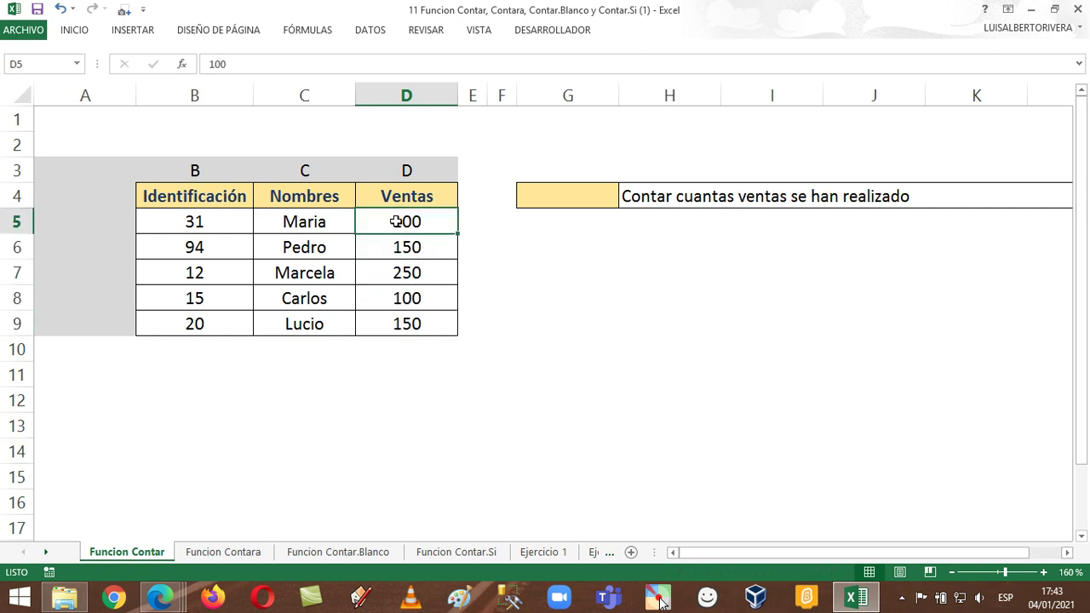
{"action": "left_click", "coordinate": [531, 191]}
{"action": "type", "text": "="}
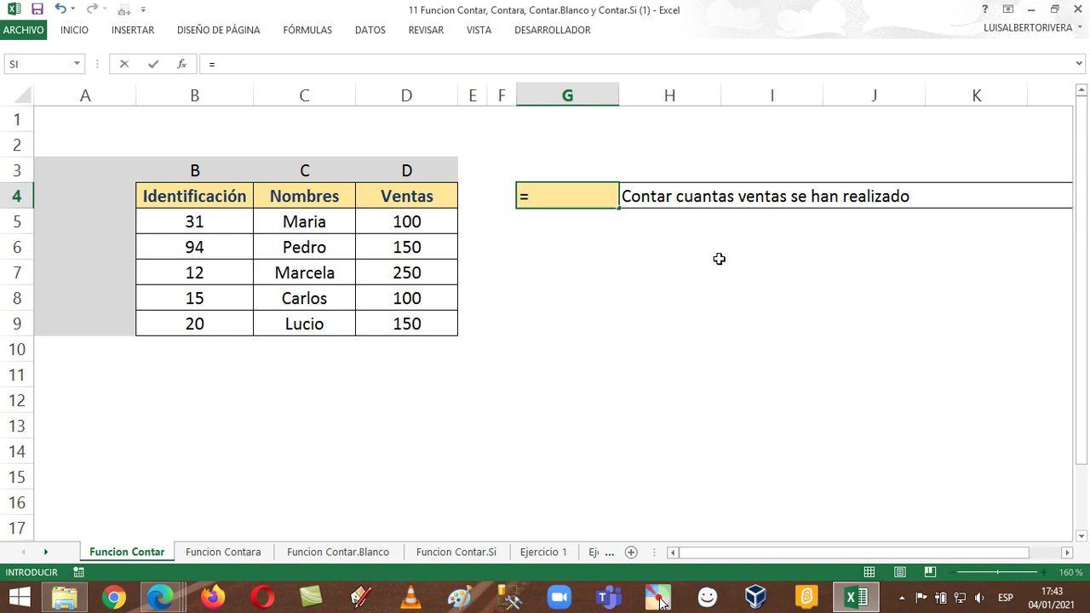
{"action": "type", "text": "cont"}
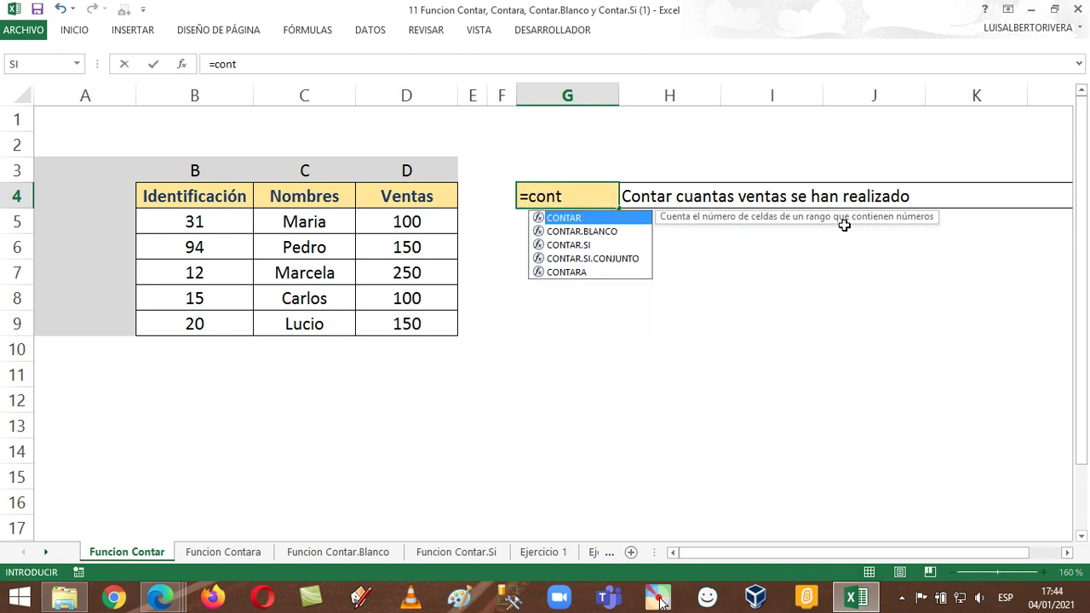
{"action": "key", "text": "Tab"}
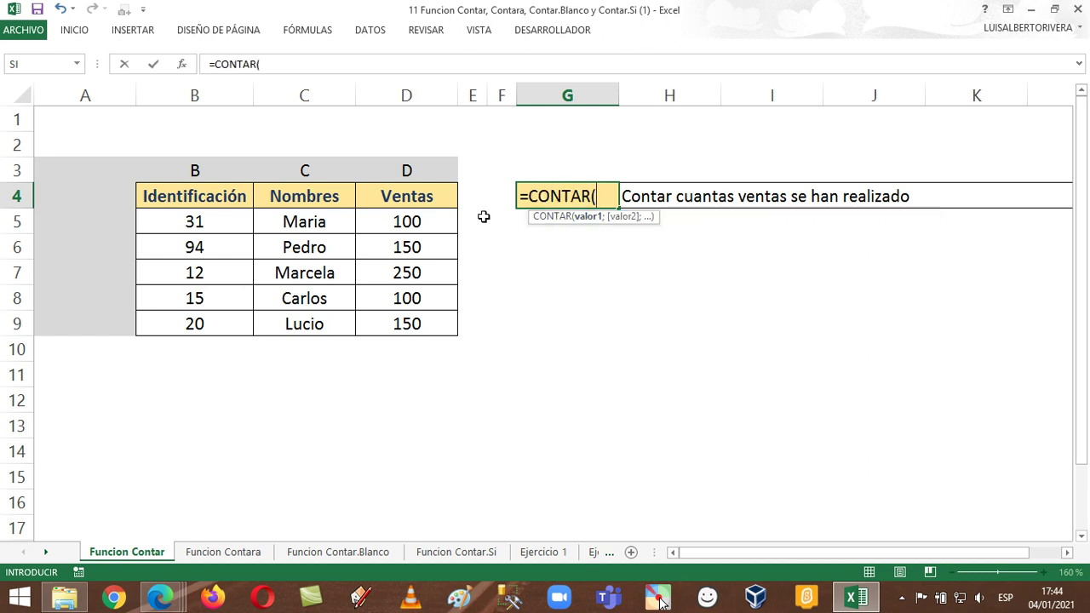
{"action": "left_click_drag", "start_coordinate": [445, 218], "coordinate": [437, 323]}
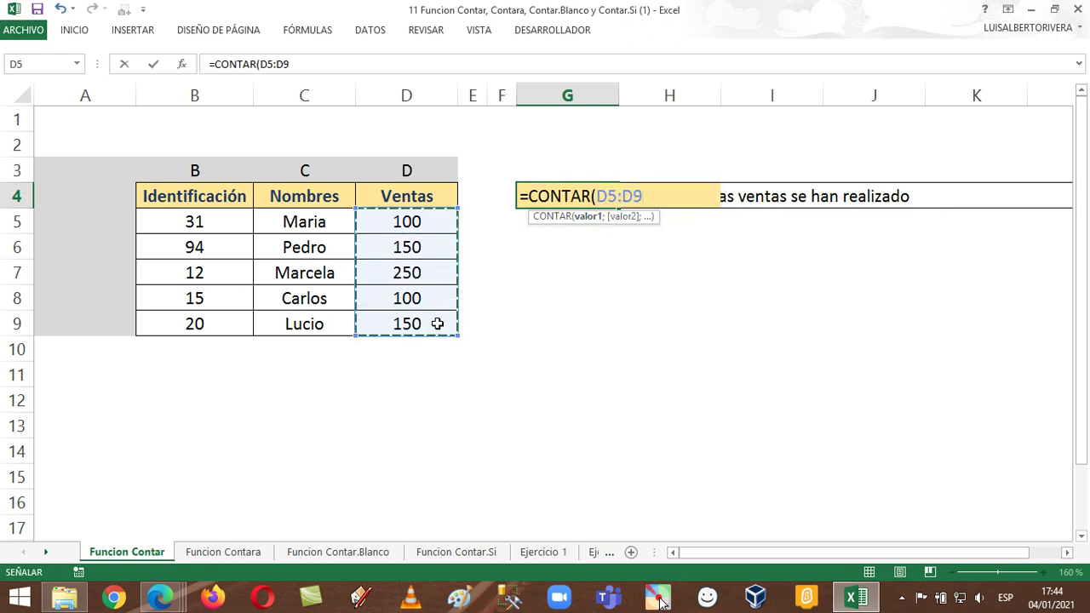
{"action": "type", "text": ")"}
{"action": "key", "text": "Return"}
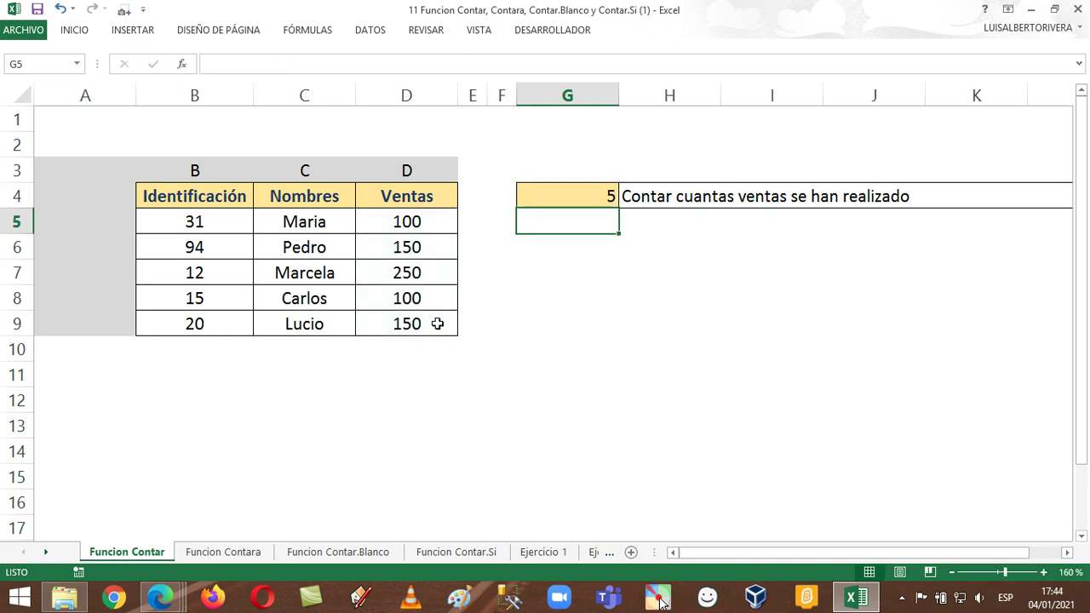
- Replace the sales value in D6 with the text h to test the CONTAR formula, and undo the change
{"action": "left_click", "coordinate": [439, 248]}
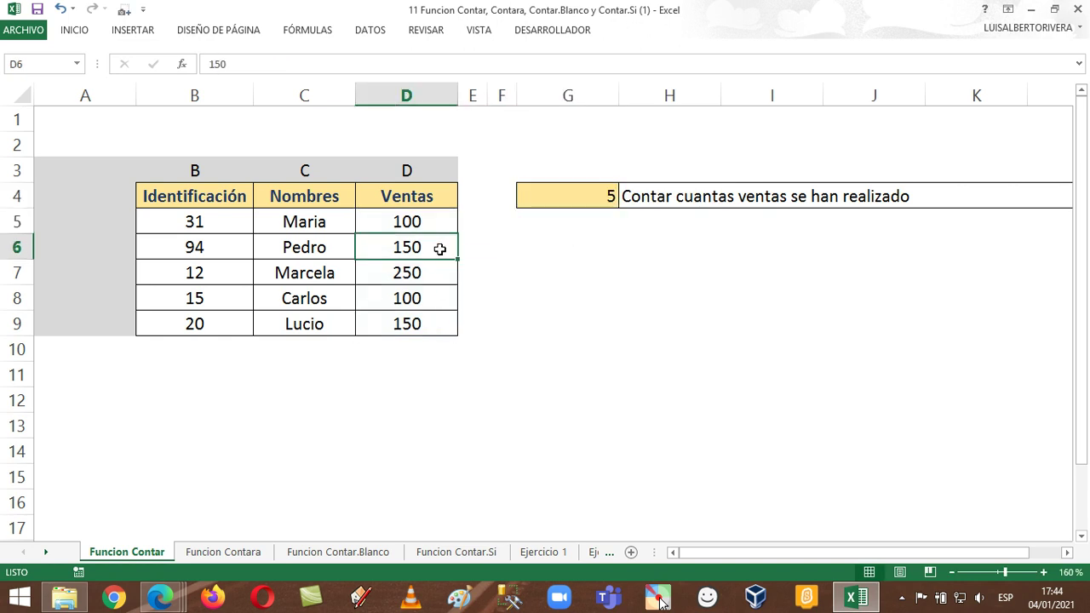
{"action": "type", "text": "h"}
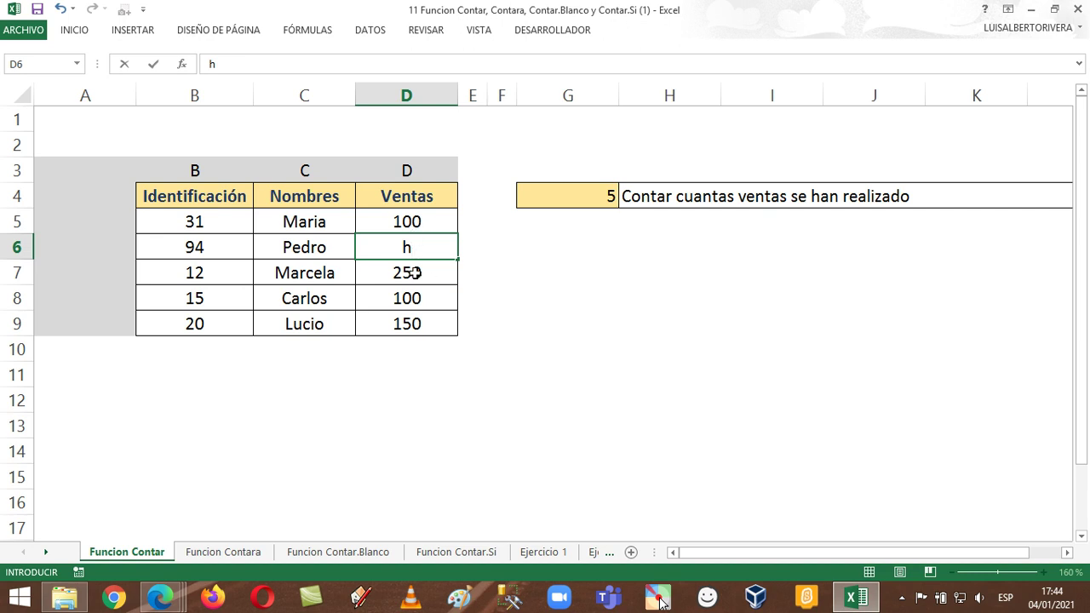
{"action": "key", "text": "Return"}
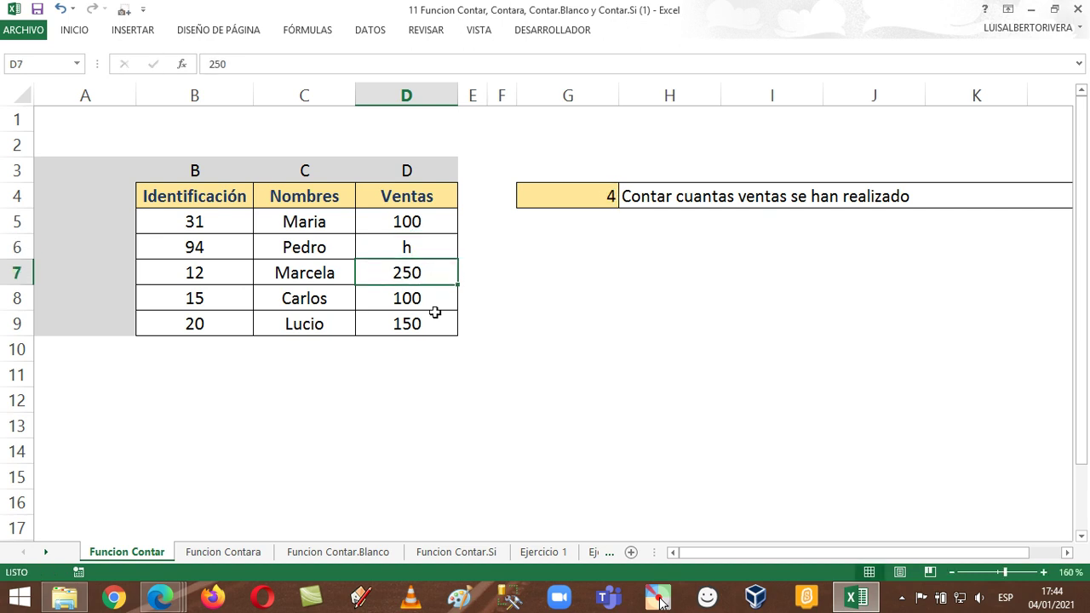
{"action": "key", "text": "ctrl+z"}
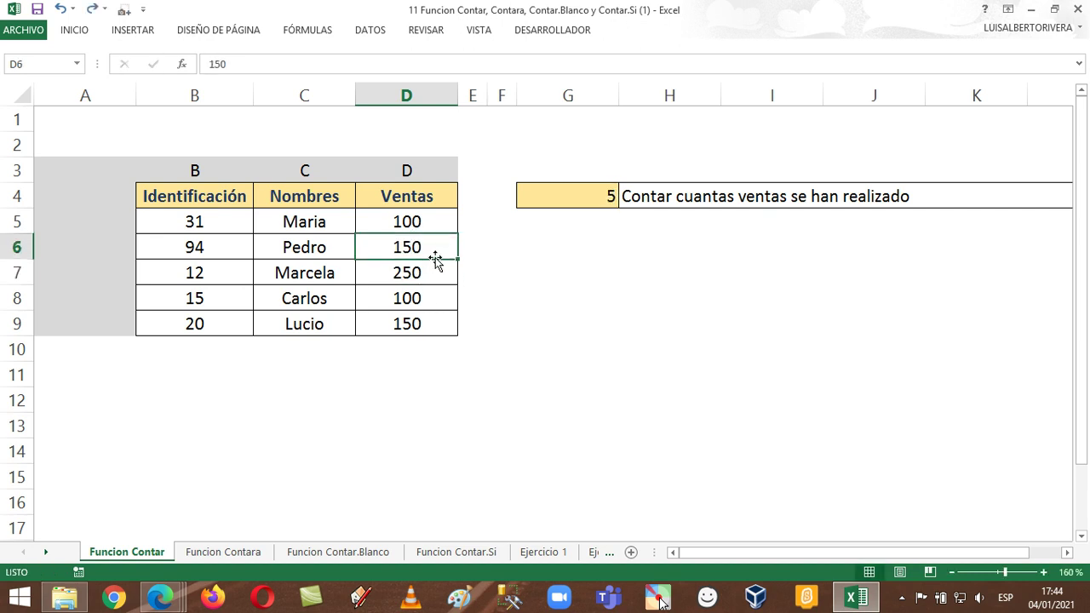
- Empty cell D6 to test how CONTAR treats a blank sale, and undo the deletion
{"action": "key", "text": "BackSpace"}
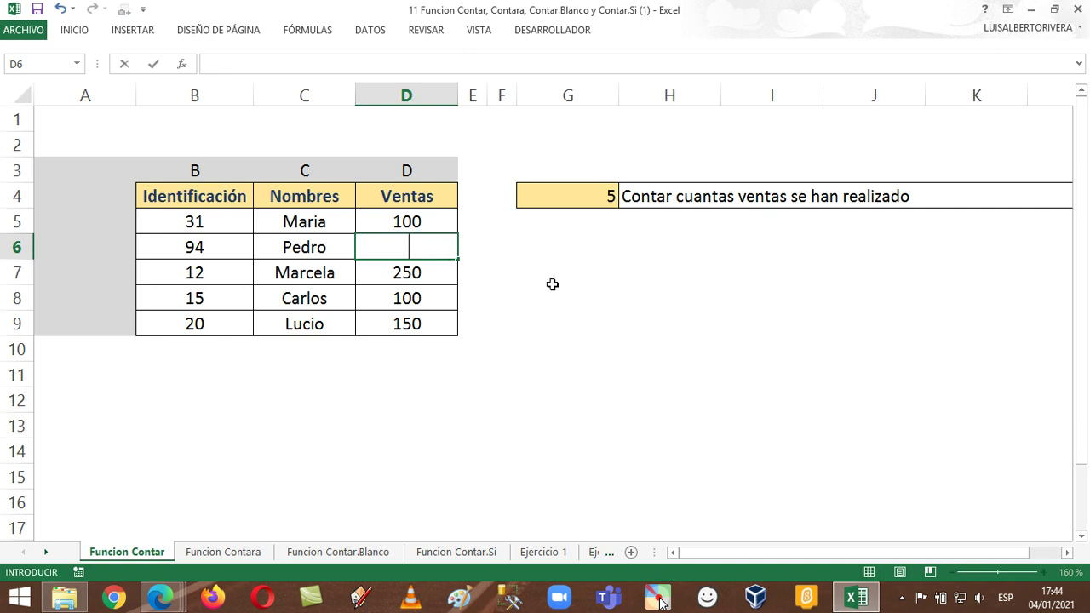
{"action": "key", "text": "Return"}
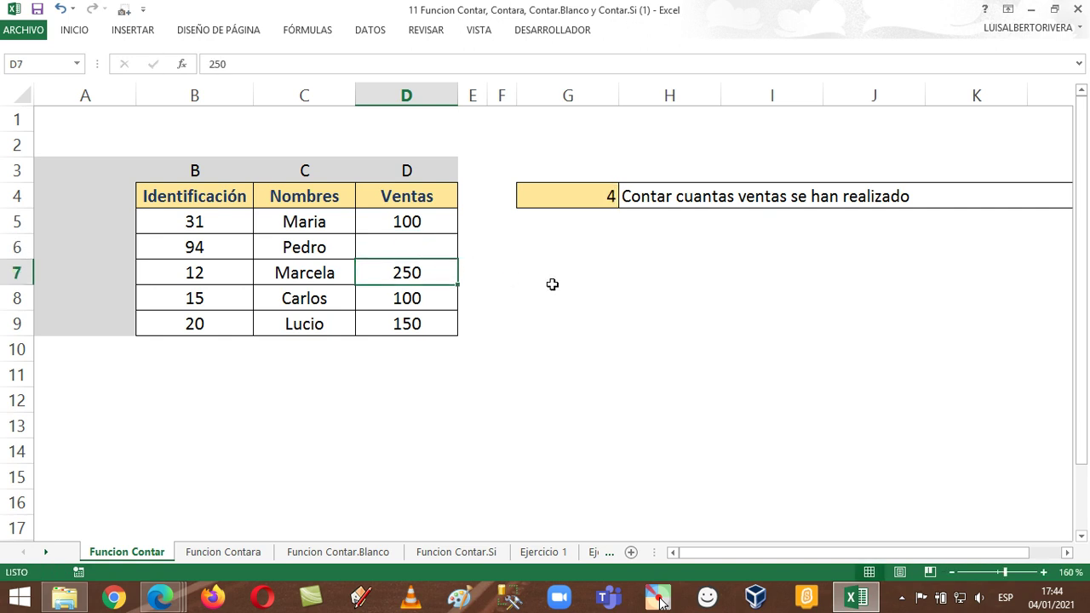
{"action": "left_click", "coordinate": [437, 246]}
{"action": "key", "text": "ctrl+z"}
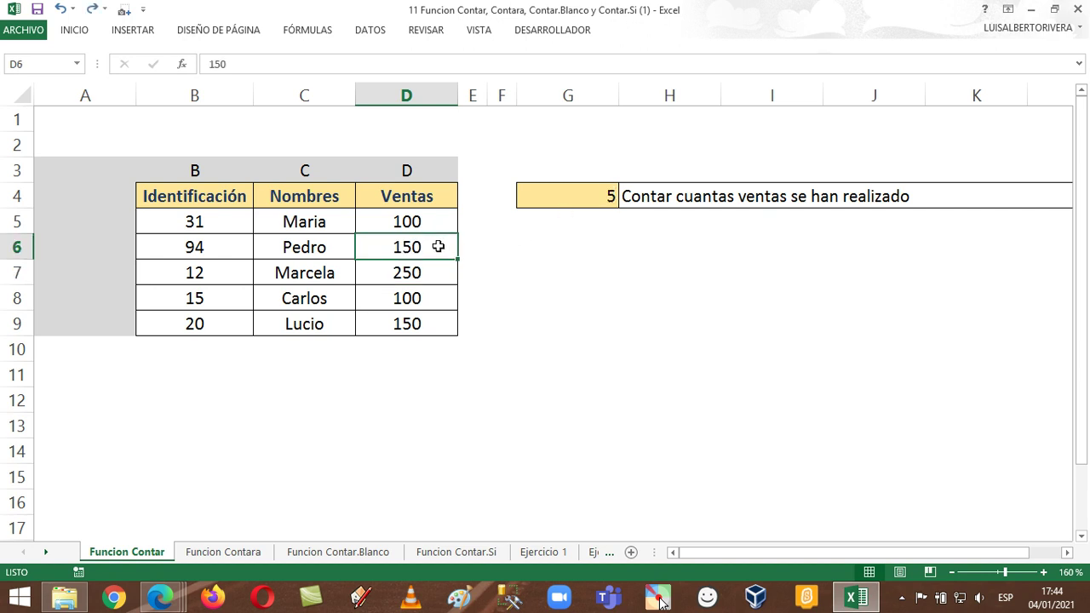
- On the Funcion Contara sheet, count the sellers with an identification in G4 using CONTARA over B5:B9
{"action": "left_click", "coordinate": [589, 247]}
{"action": "left_click", "coordinate": [217, 552]}
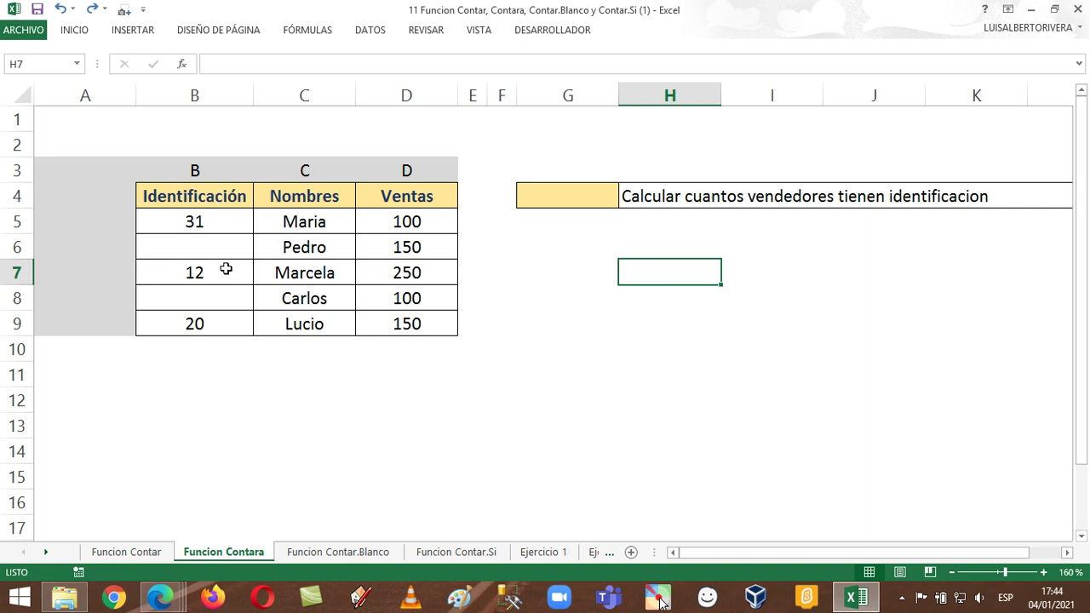
{"action": "left_click", "coordinate": [571, 197]}
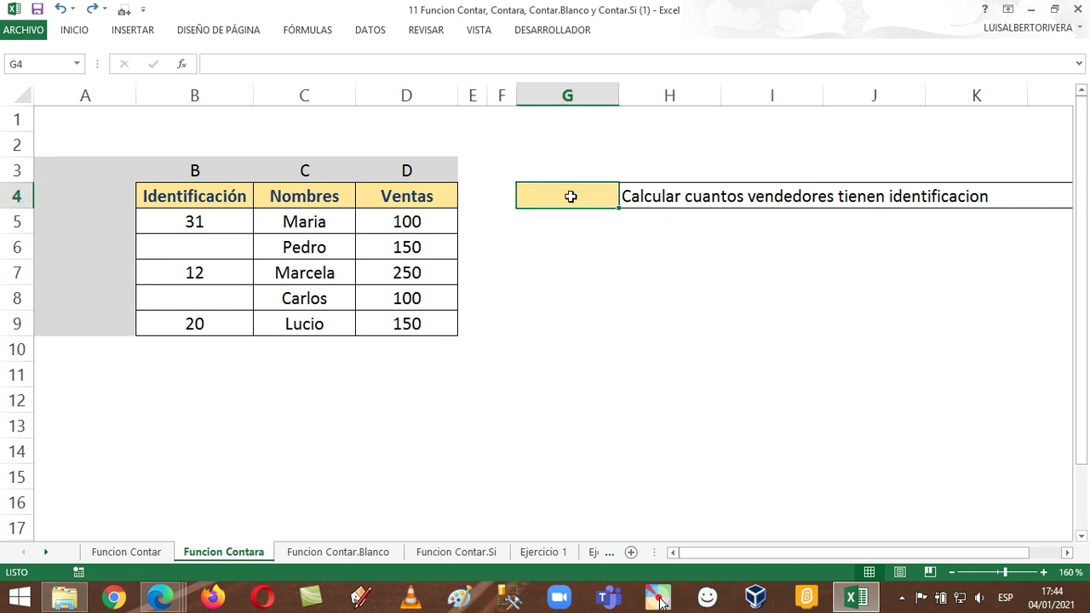
{"action": "type", "text": "=con"}
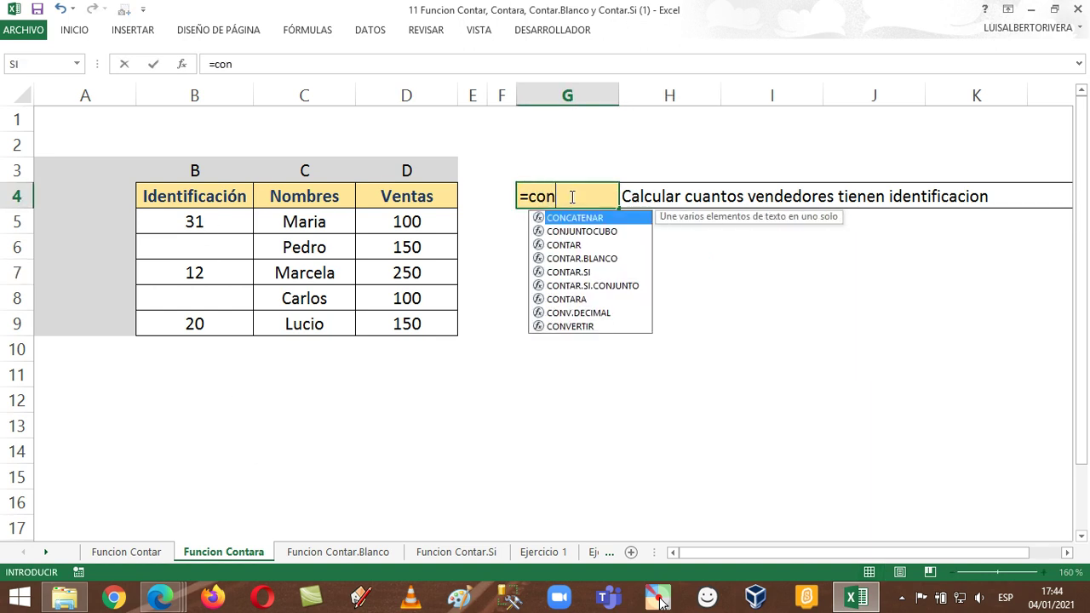
{"action": "key", "text": "Down"}
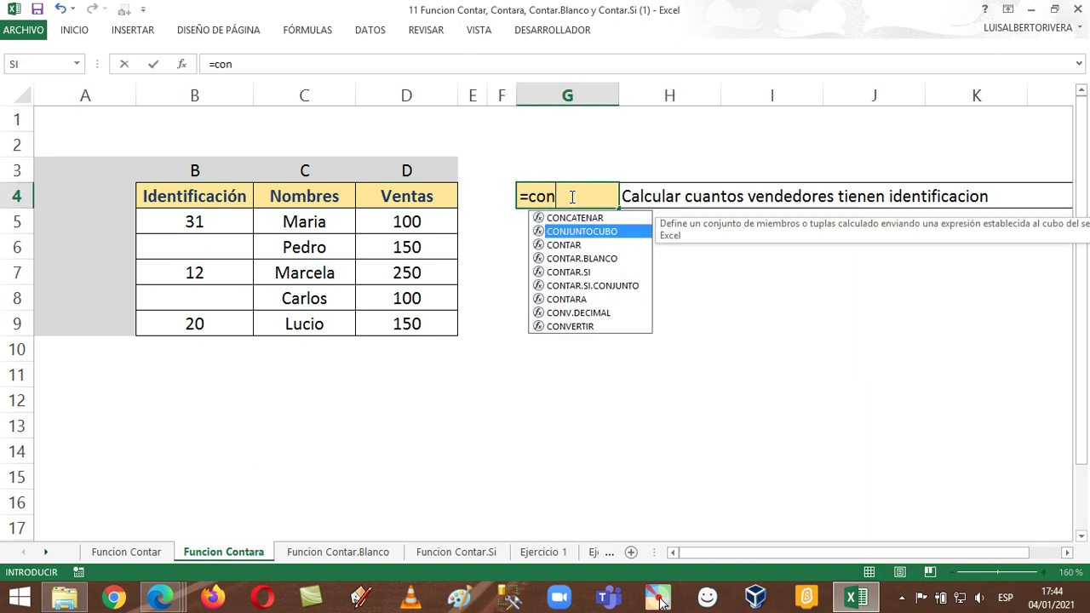
{"action": "type", "text": "ta"}
{"action": "key", "text": "Down"}
{"action": "key", "text": "Down"}
{"action": "key", "text": "Down"}
{"action": "key", "text": "Down"}
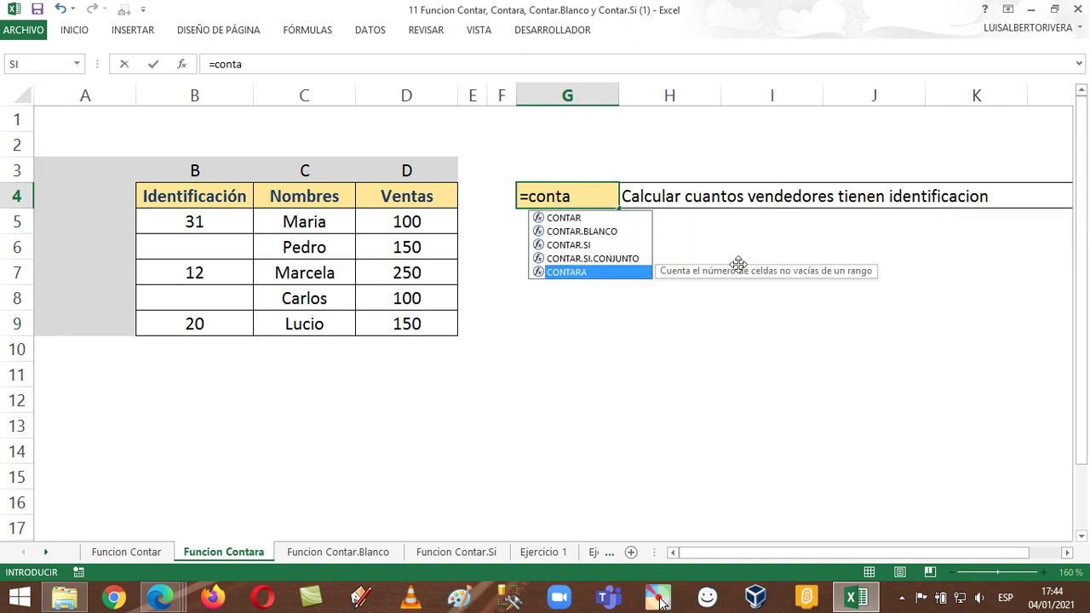
{"action": "key", "text": "Tab"}
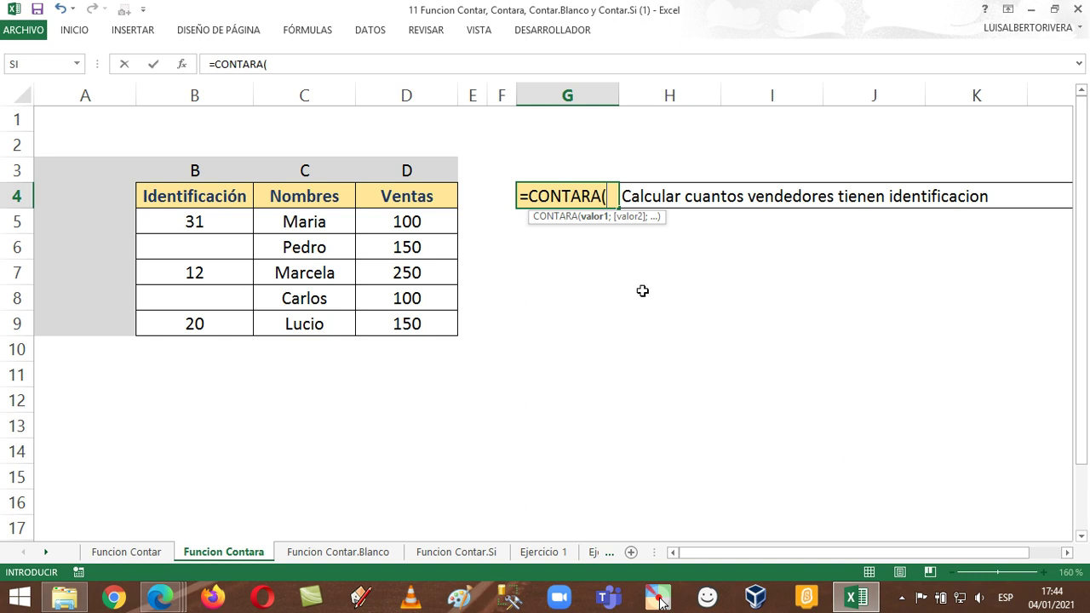
{"action": "left_click_drag", "start_coordinate": [201, 223], "coordinate": [207, 328]}
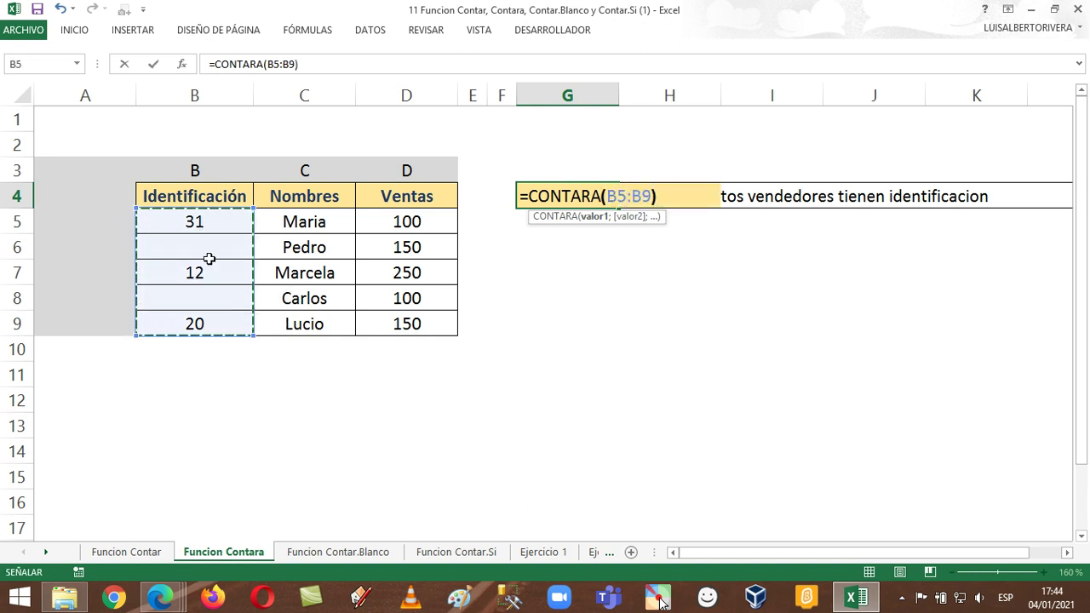
{"action": "type", "text": ")"}
{"action": "key", "text": "Return"}
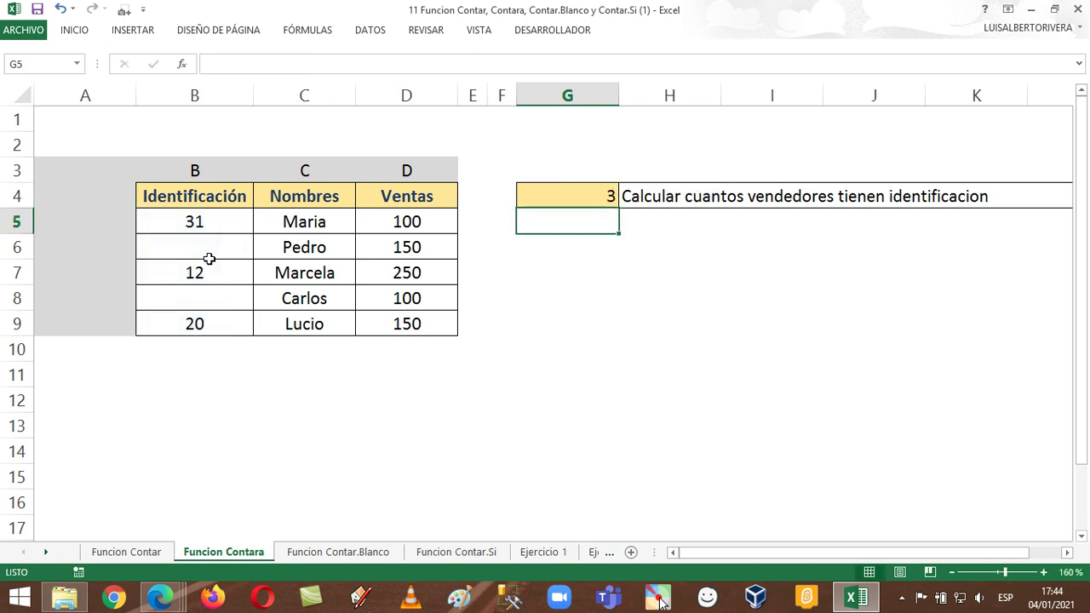
- Enter a blank space in cell B6 to test the CONTARA formula, and undo the entry
{"action": "left_click", "coordinate": [213, 246]}
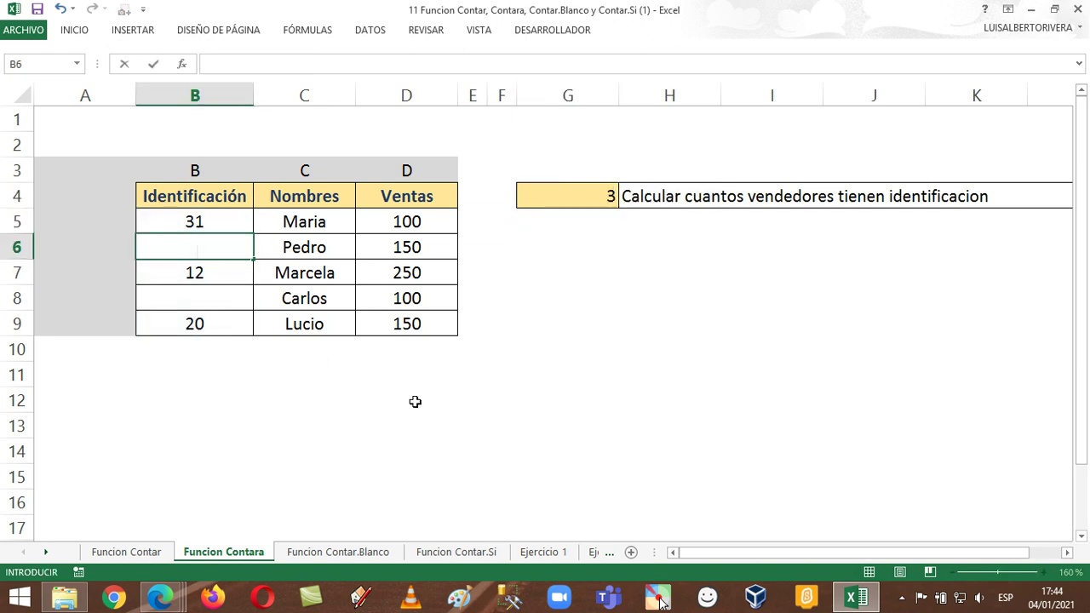
{"action": "key", "text": "Return"}
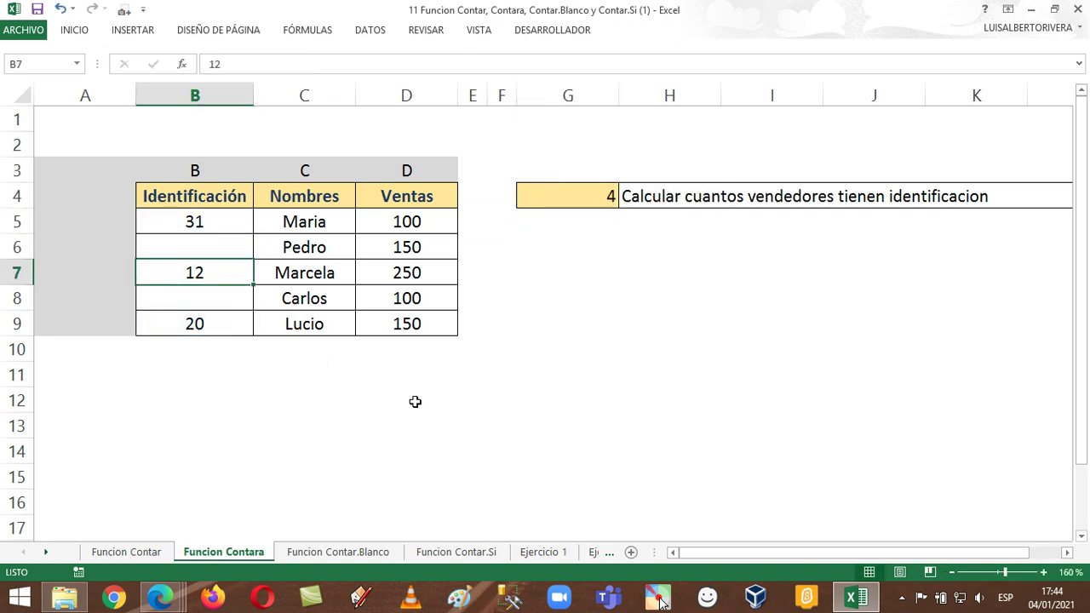
{"action": "key", "text": "ctrl+z"}
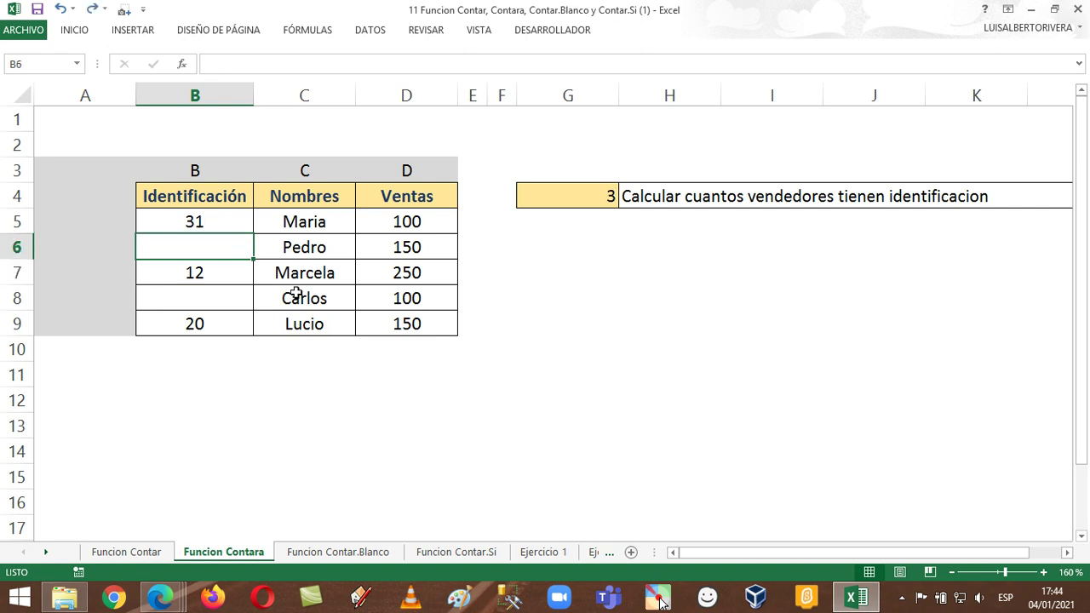
- On the Funcion Contar.Blanco sheet, count the sellers without identification in G4 using CONTAR.BLANCO over B5:B9
{"action": "left_click", "coordinate": [339, 552]}
{"action": "left_click", "coordinate": [381, 426]}
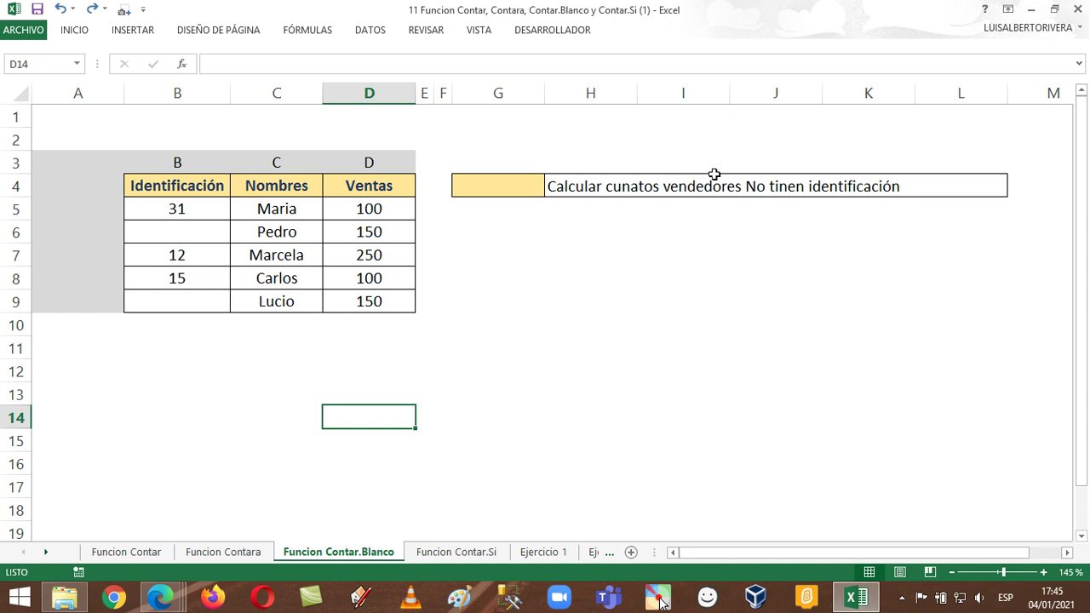
{"action": "left_click", "coordinate": [479, 183]}
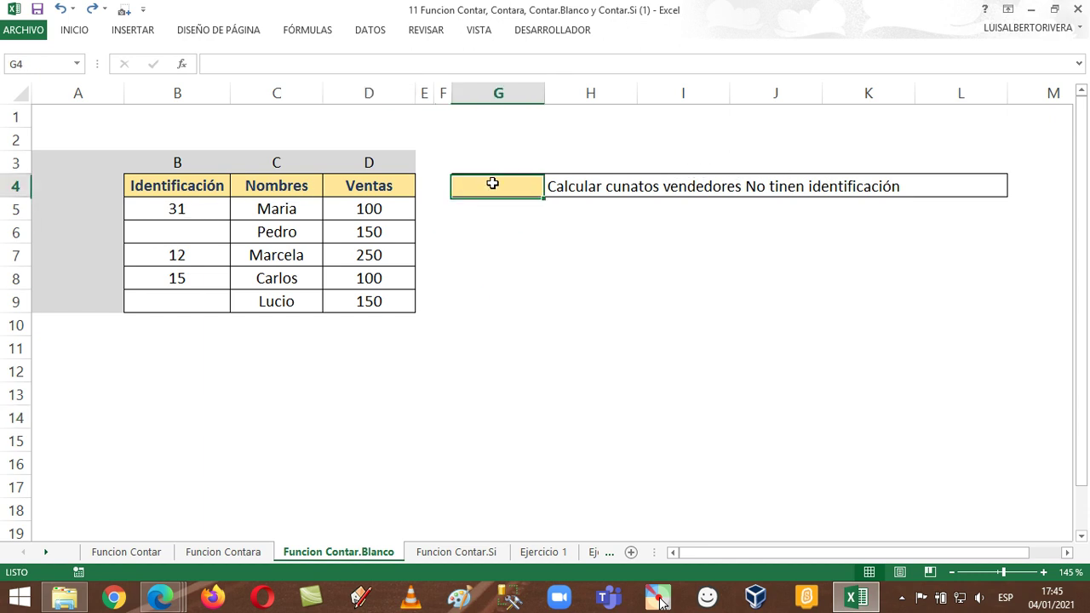
{"action": "type", "text": "="}
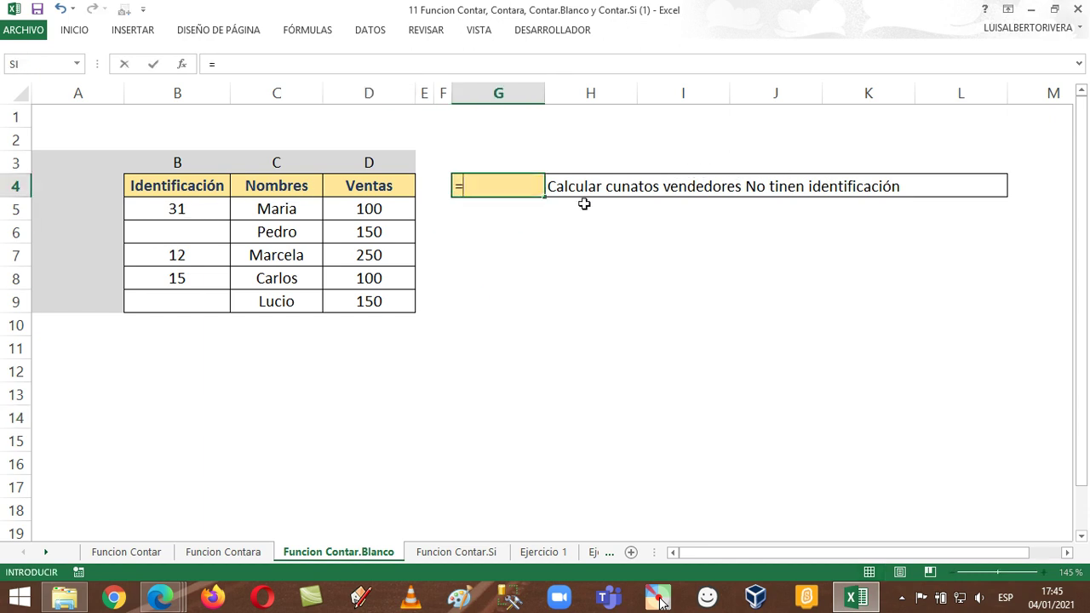
{"action": "type", "text": "cont"}
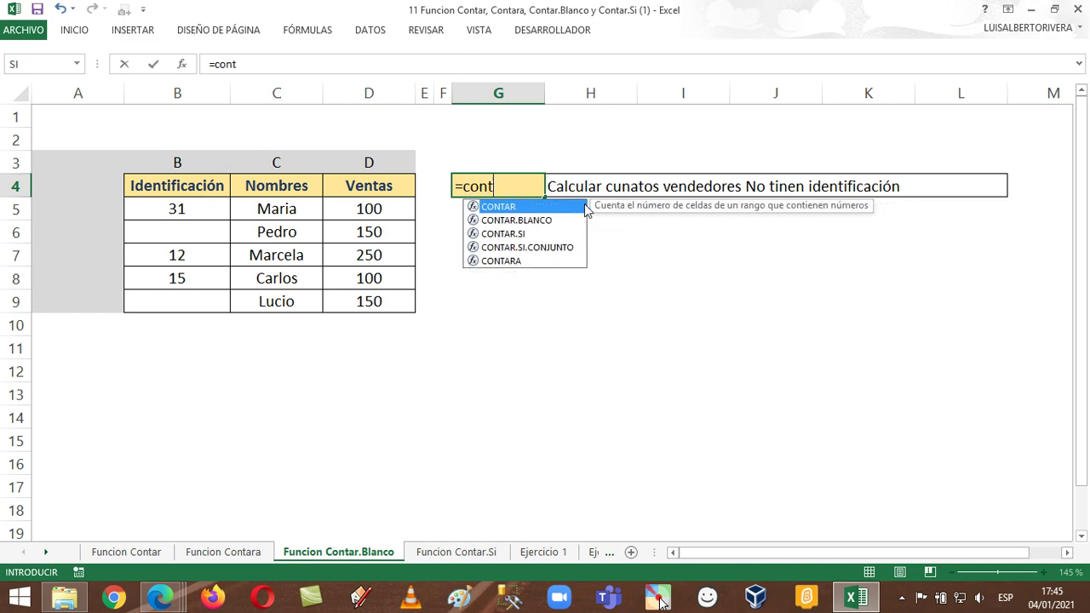
{"action": "key", "text": "Down"}
{"action": "key", "text": "Tab"}
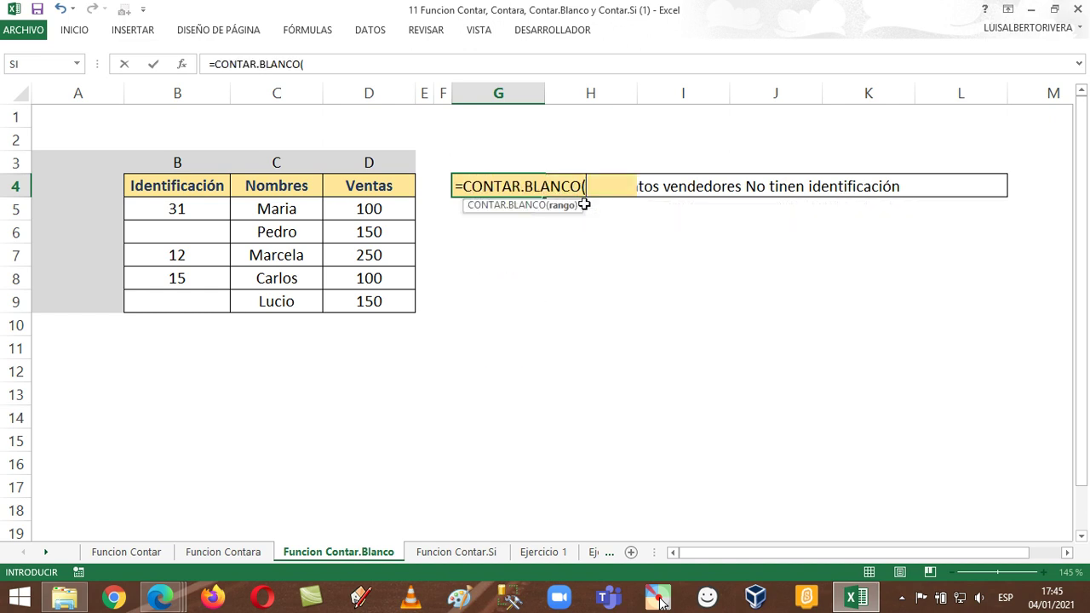
{"action": "left_click_drag", "start_coordinate": [205, 203], "coordinate": [207, 304]}
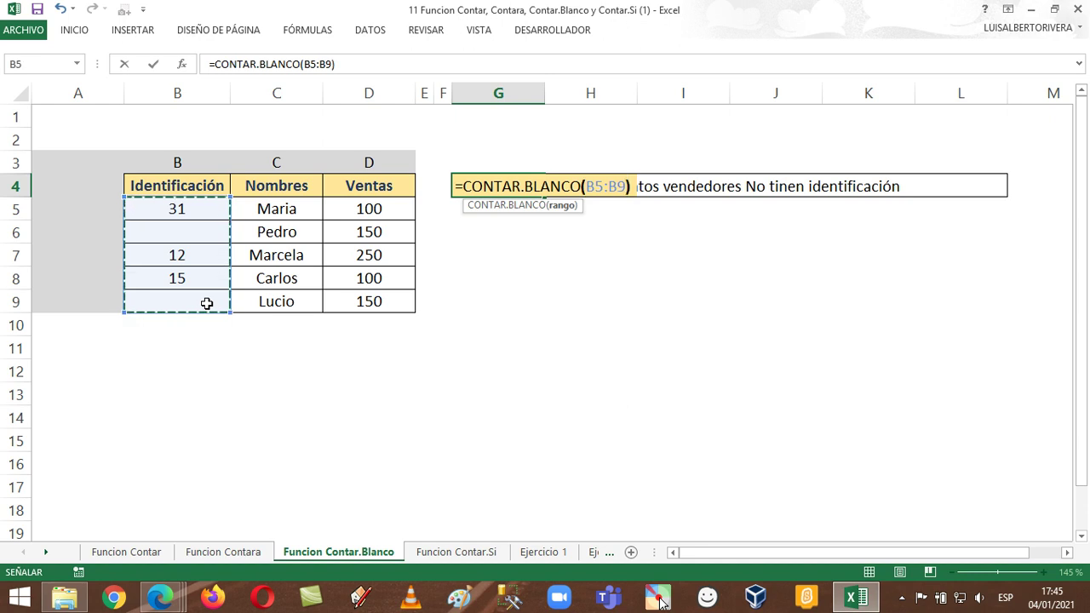
{"action": "key", "text": "Return"}
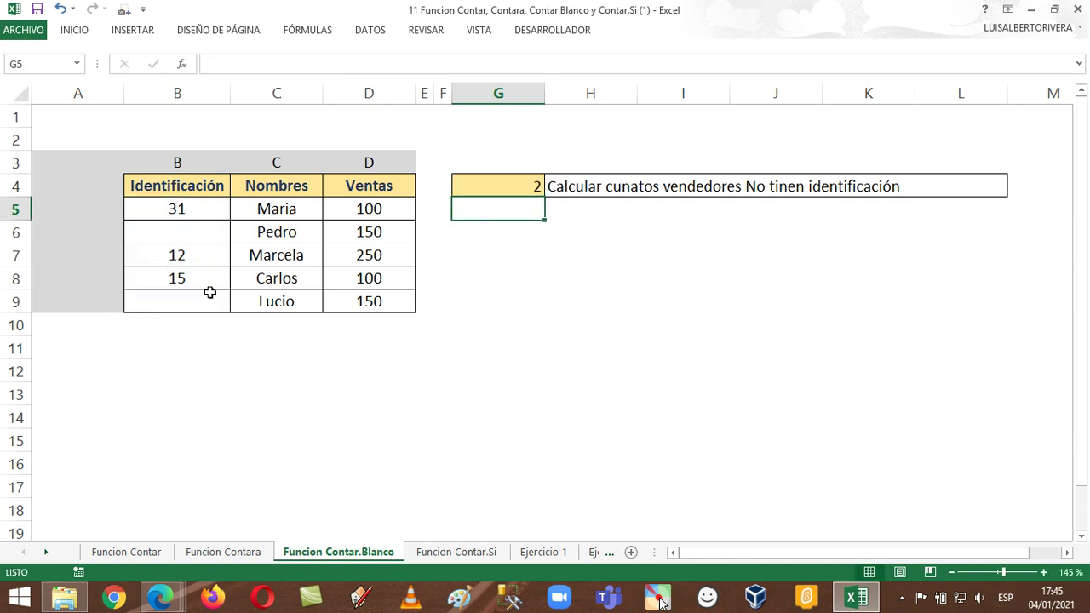
- On the Funcion Contar.Si sheet, count the sellers with sales above 100 in G4 using CONTAR.SI over D5:D9 with criterion ">100"
{"action": "left_click", "coordinate": [482, 552]}
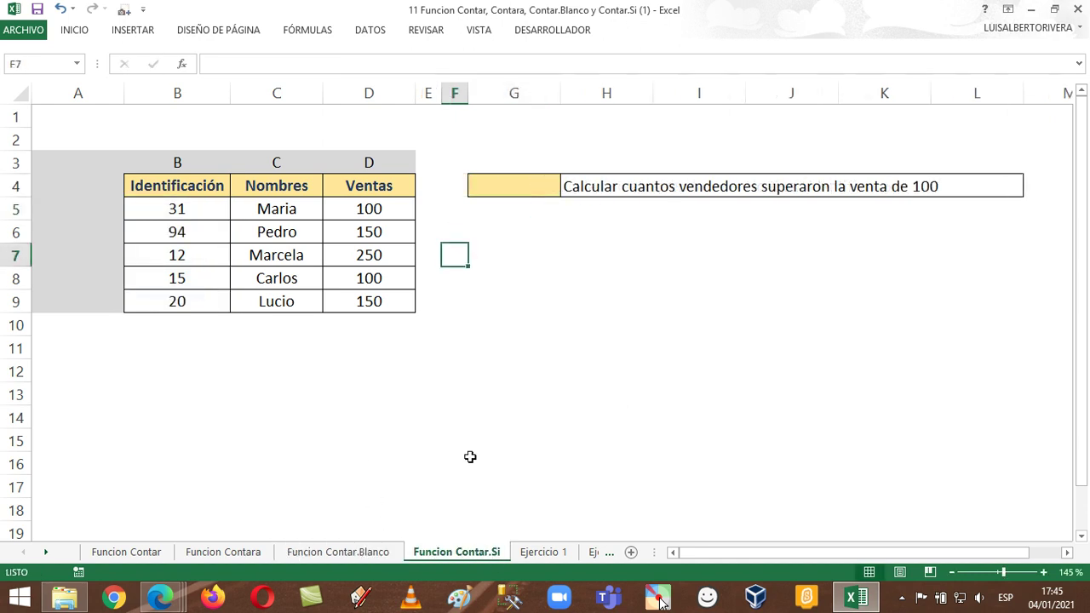
{"action": "left_click", "coordinate": [519, 369]}
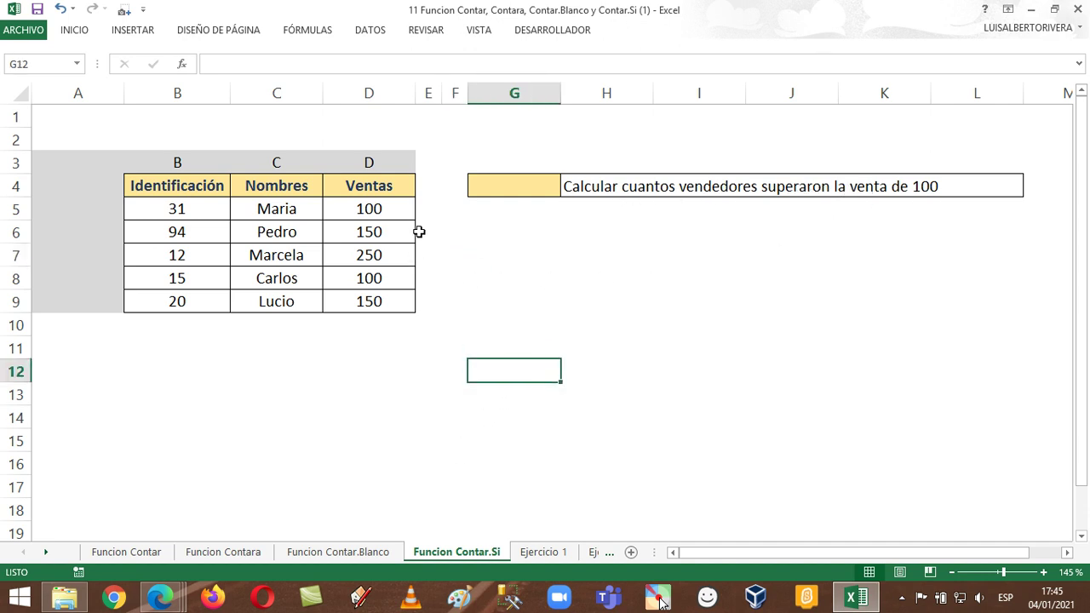
{"action": "left_click", "coordinate": [491, 182]}
{"action": "type", "text": "="}
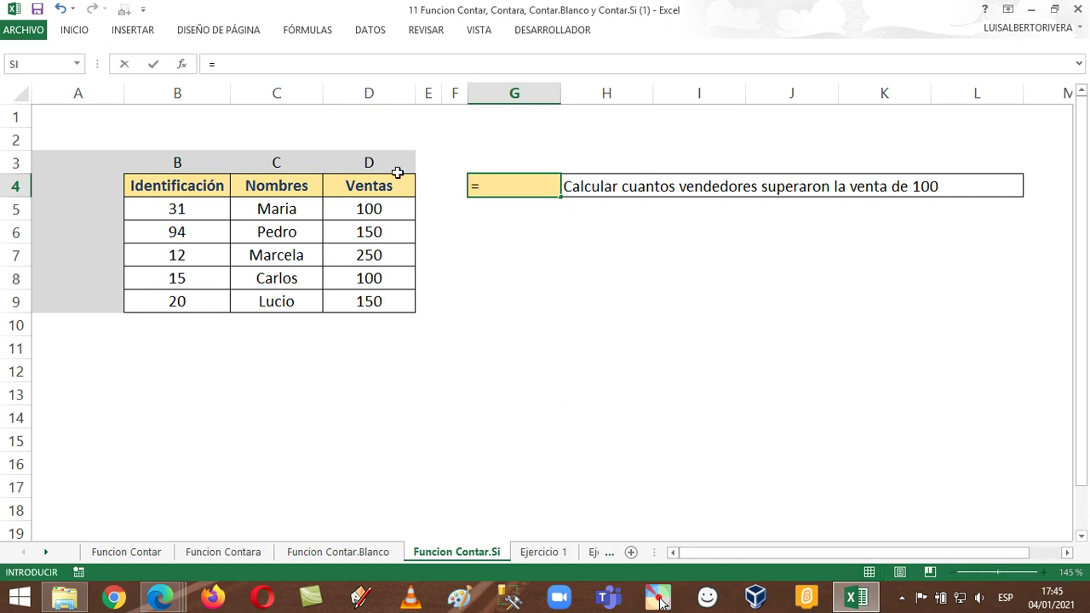
{"action": "type", "text": "cont"}
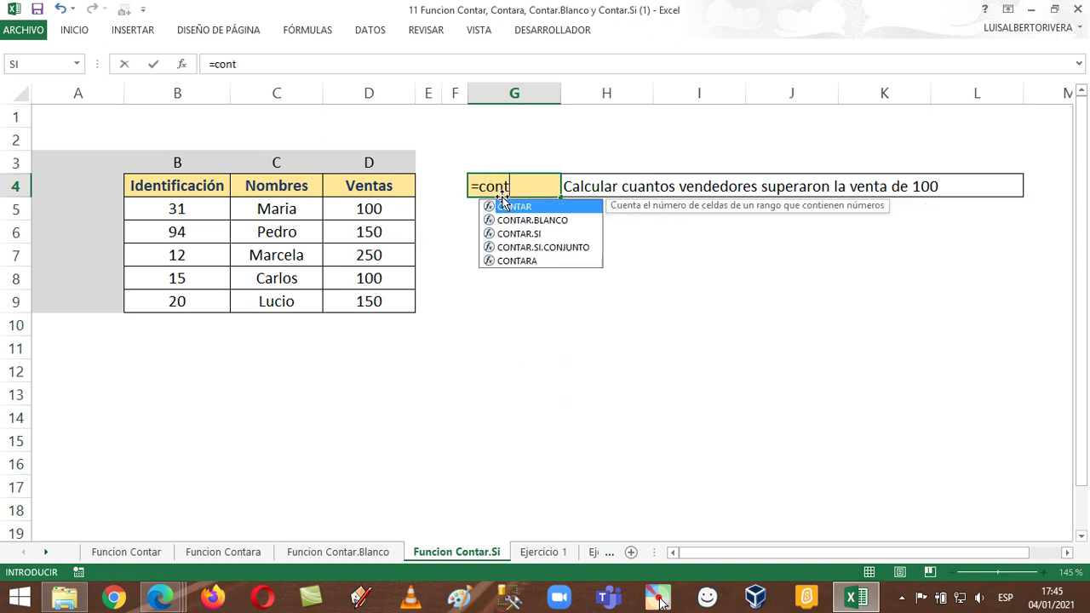
{"action": "key", "text": "Down"}
{"action": "key", "text": "Down"}
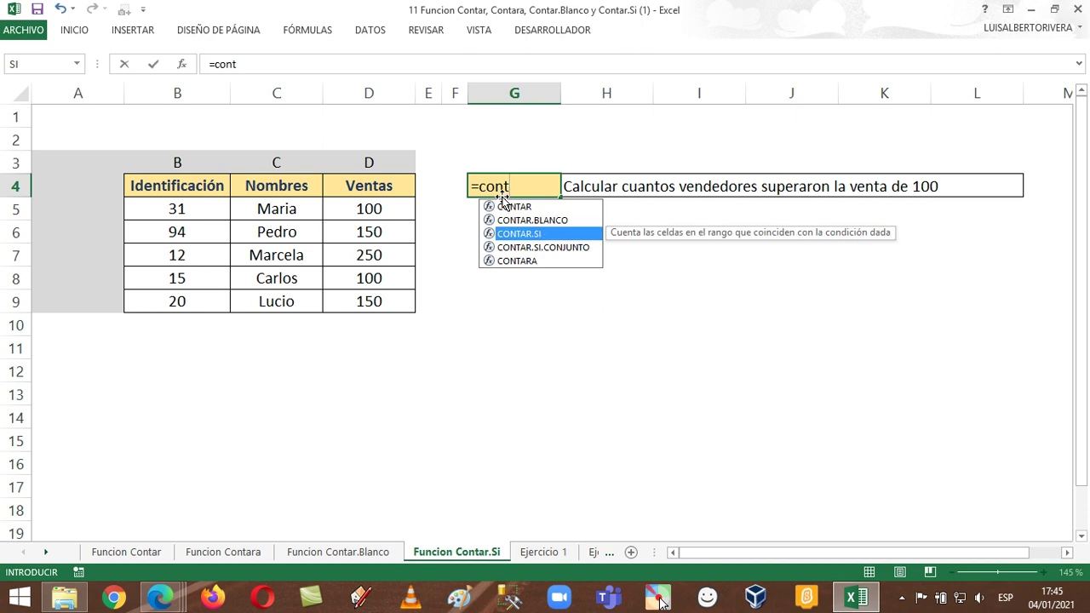
{"action": "double_click", "coordinate": [528, 235]}
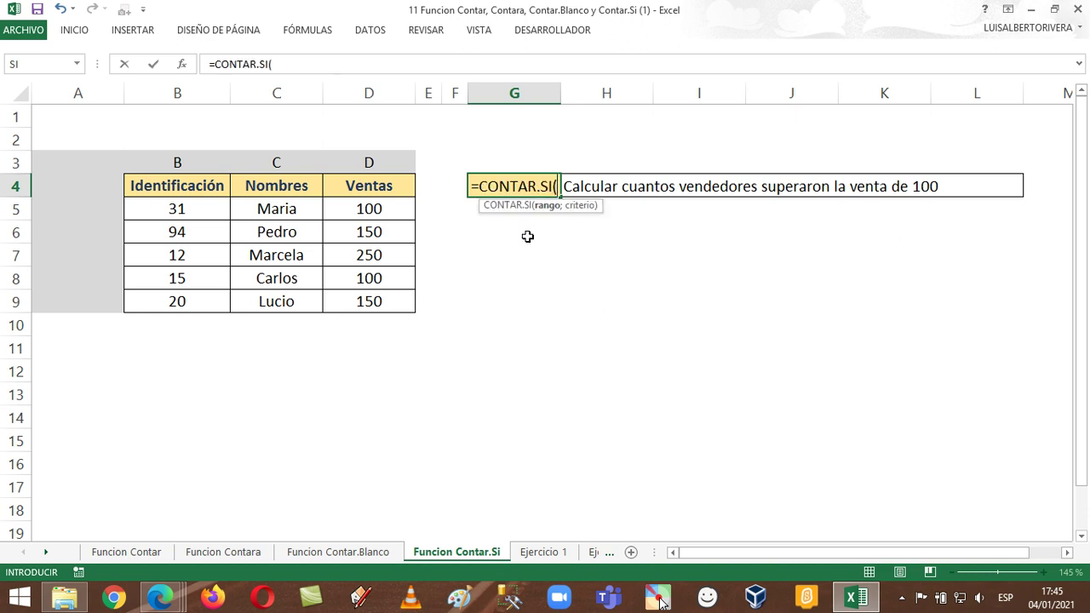
{"action": "left_click_drag", "start_coordinate": [383, 209], "coordinate": [379, 314]}
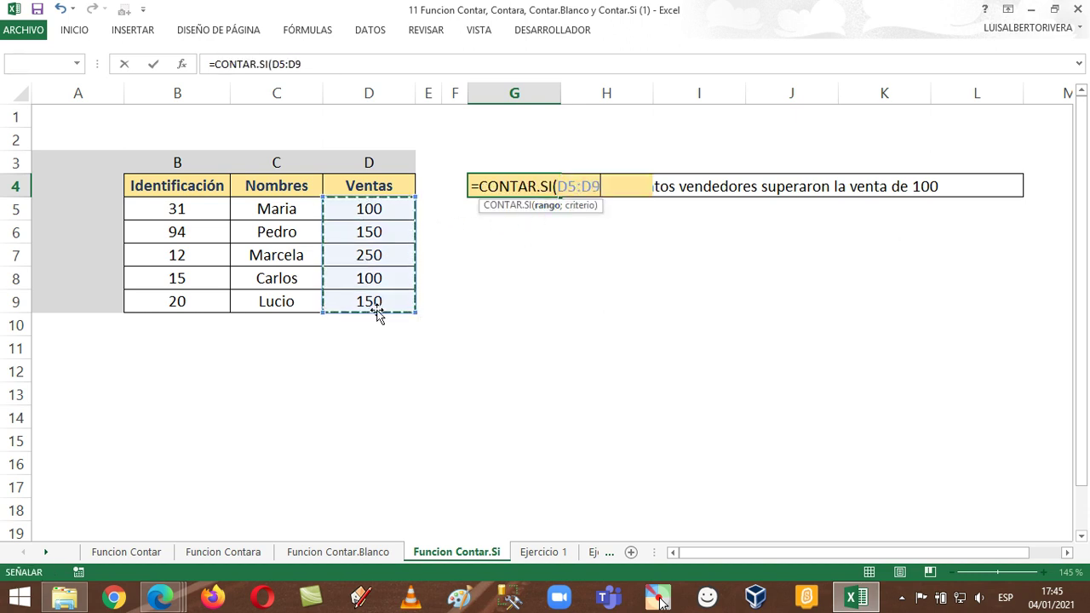
{"action": "type", "text": ";"}
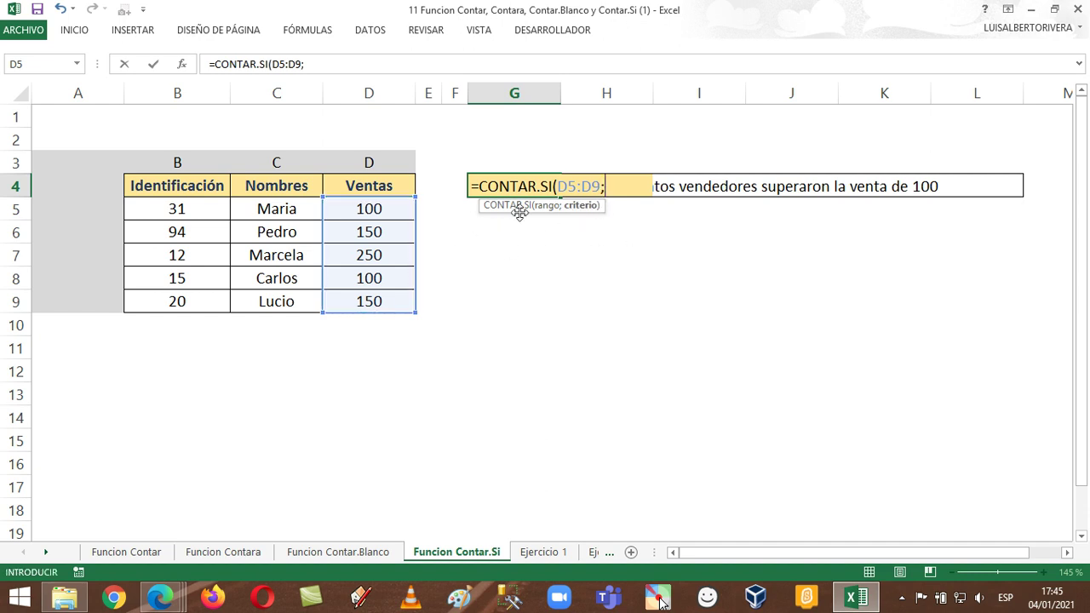
{"action": "type", "text": "\">100\")"}
{"action": "key", "text": "Return"}
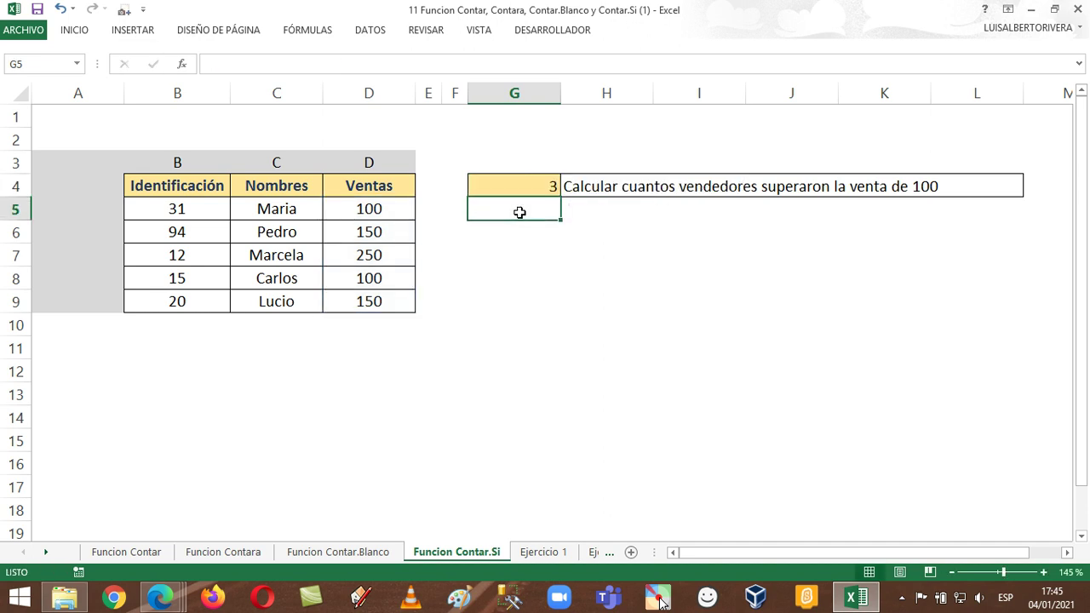
- Set the sale in D5 to 101 to test the CONTAR.SI formula, and undo the change
{"action": "left_click", "coordinate": [371, 232]}
{"action": "left_click", "coordinate": [377, 255]}
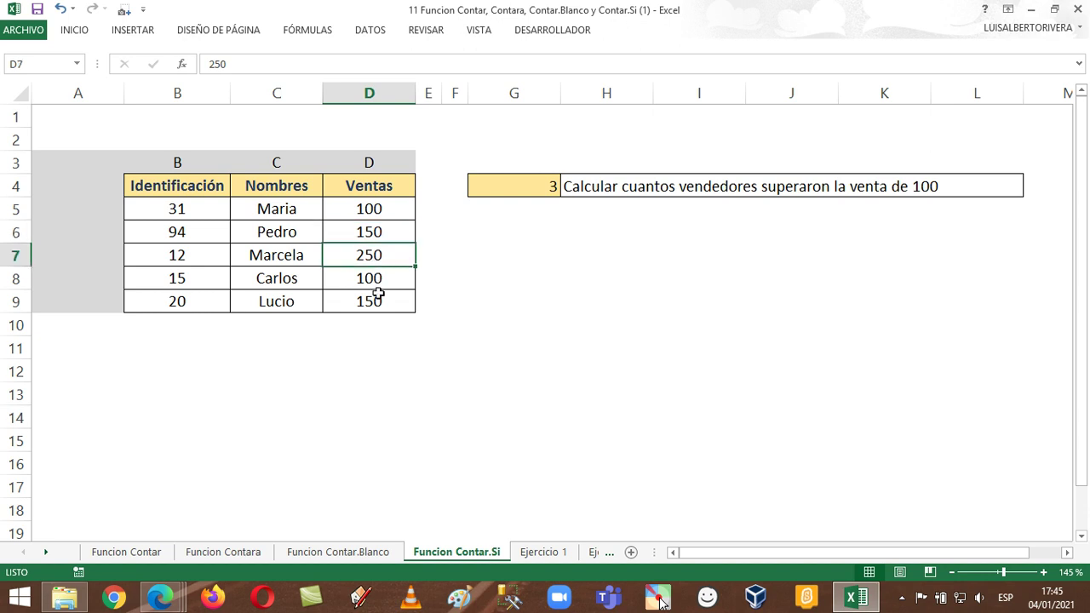
{"action": "left_click", "coordinate": [374, 301]}
{"action": "left_click", "coordinate": [578, 333]}
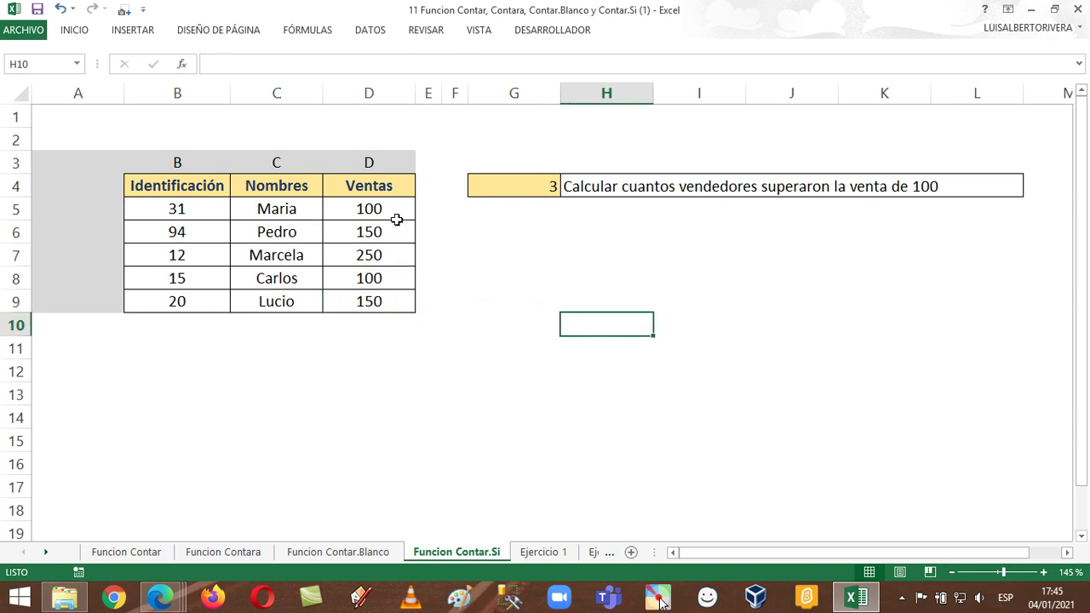
{"action": "left_click", "coordinate": [394, 219]}
{"action": "type", "text": "101"}
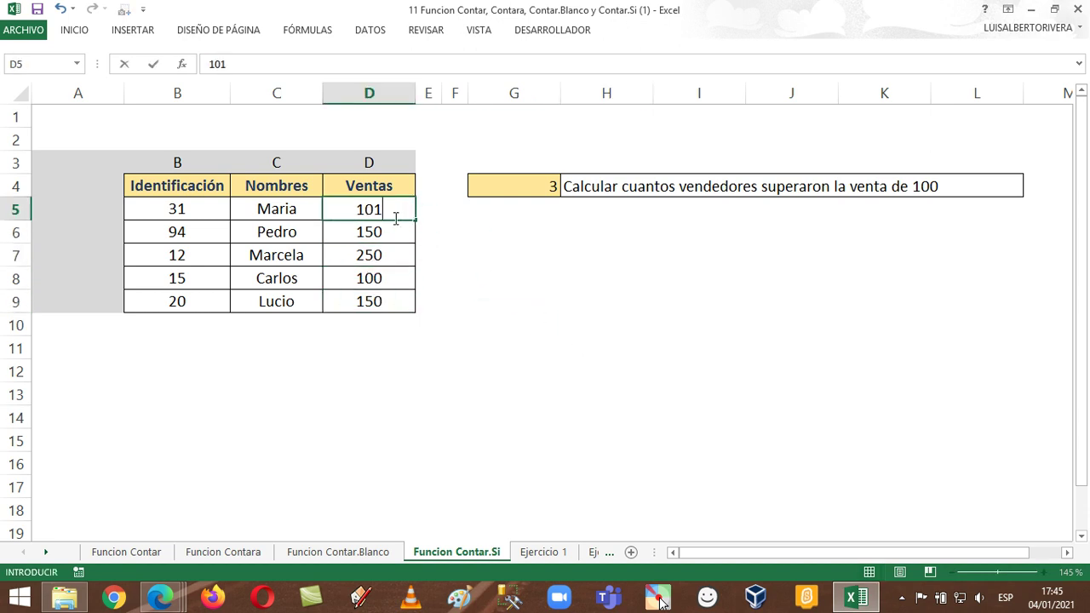
{"action": "key", "text": "Return"}
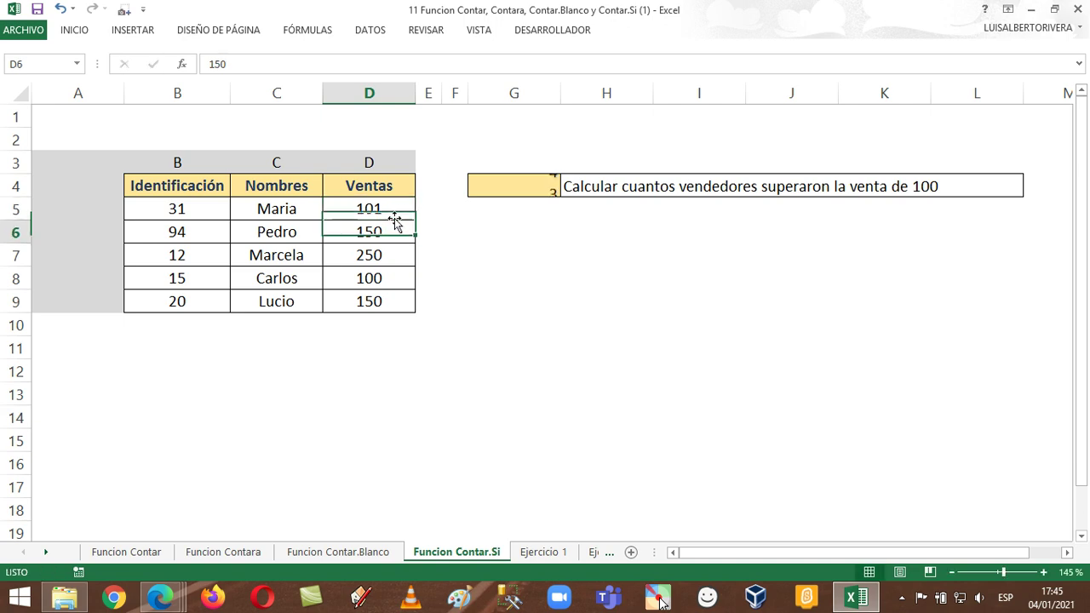
{"action": "key", "text": "ctrl+z"}
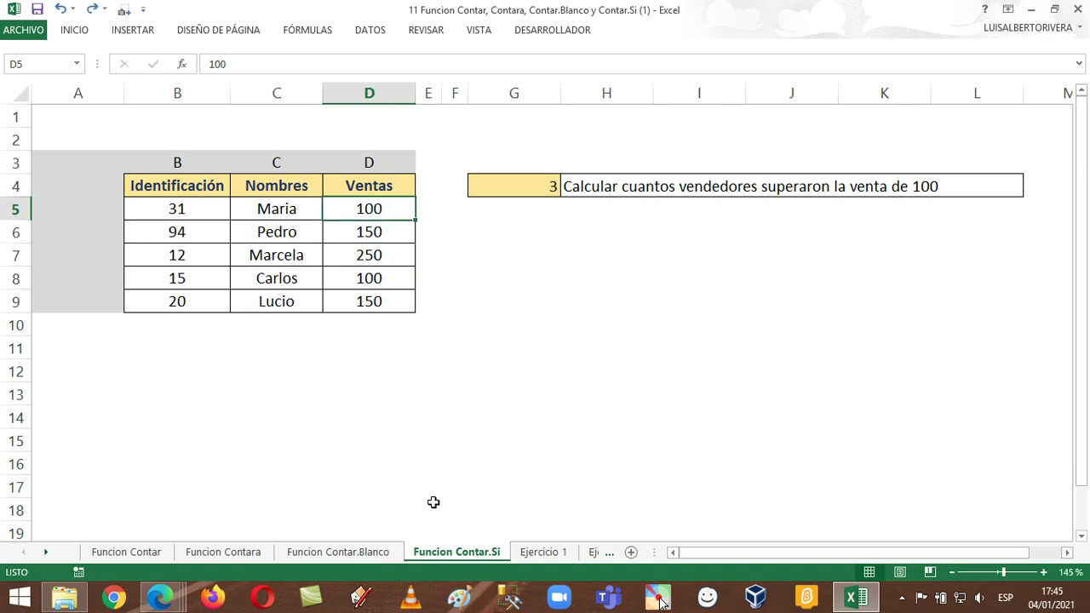
- On the Ejercicio 1 sheet, count the total number of people in G1 using CONTARA over A2:A11
{"action": "left_click", "coordinate": [543, 552]}
{"action": "left_click", "coordinate": [584, 397]}
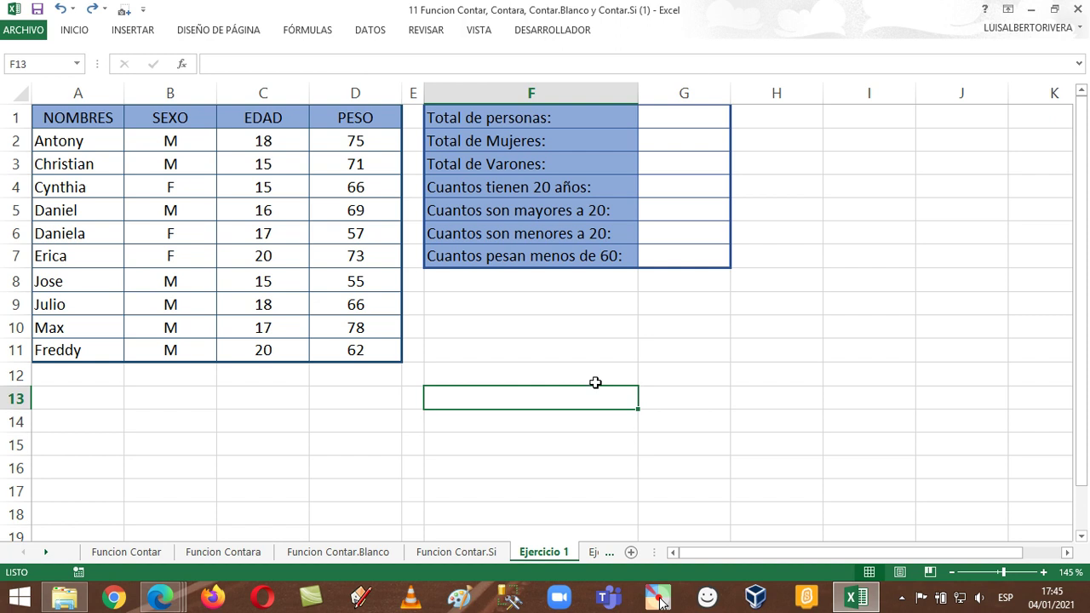
{"action": "left_click", "coordinate": [704, 116]}
{"action": "type", "text": "="}
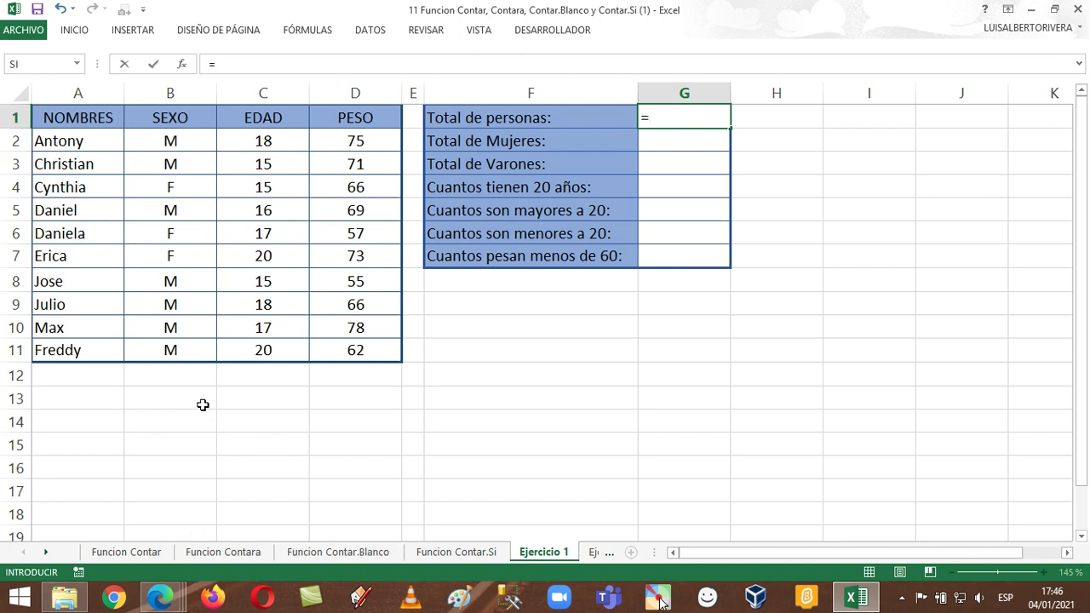
{"action": "type", "text": "cont"}
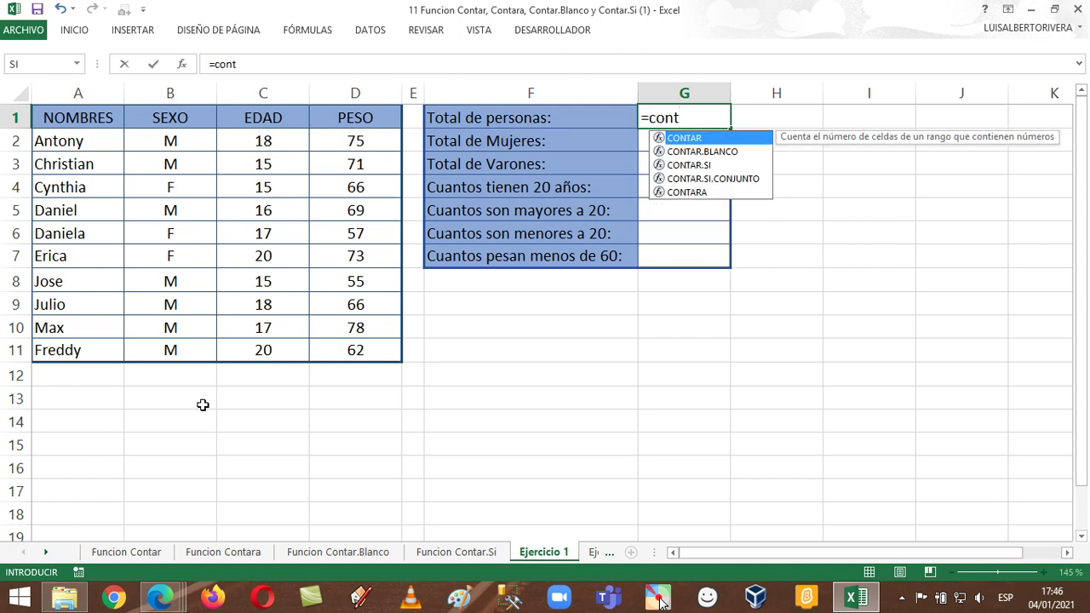
{"action": "key", "text": "Down"}
{"action": "key", "text": "Down"}
{"action": "key", "text": "Down"}
{"action": "key", "text": "Down"}
{"action": "key", "text": "Tab"}
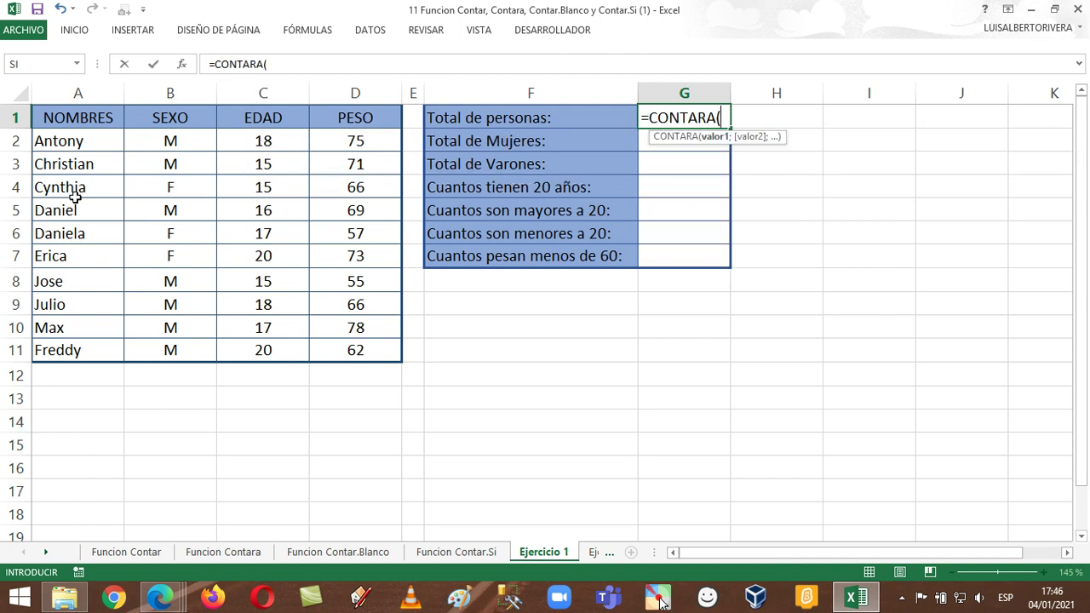
{"action": "left_click_drag", "start_coordinate": [96, 143], "coordinate": [102, 373]}
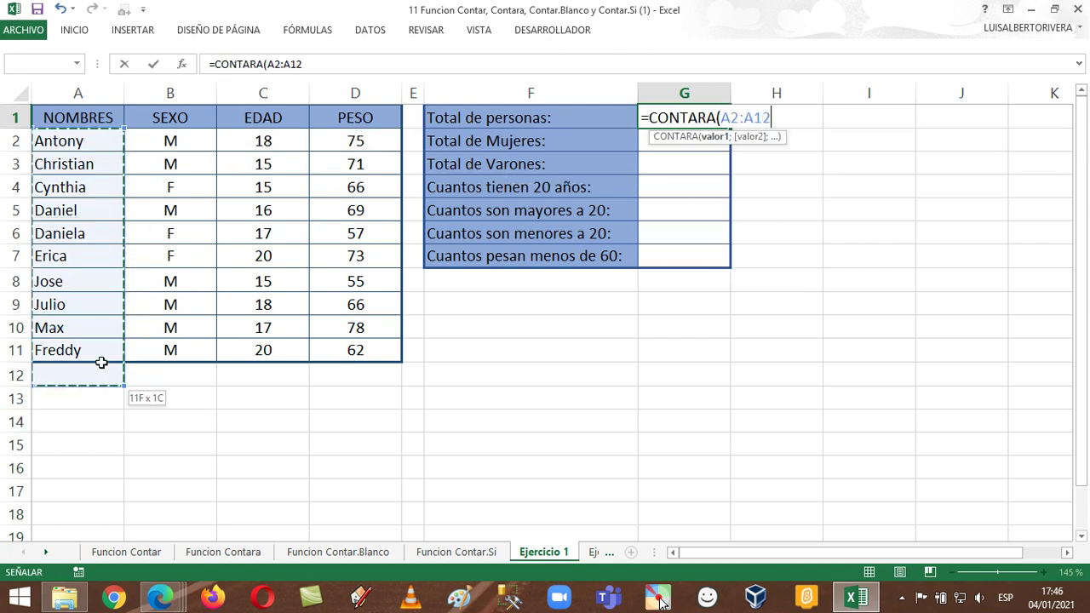
{"action": "left_click_drag", "start_coordinate": [94, 155], "coordinate": [98, 345]}
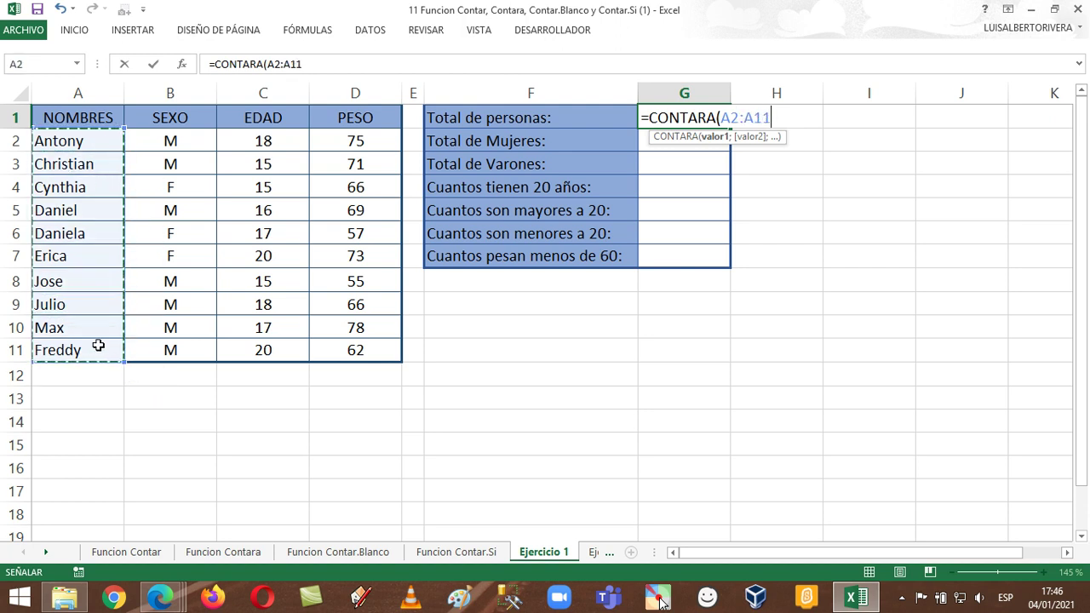
{"action": "type", "text": ")"}
{"action": "key", "text": "Return"}
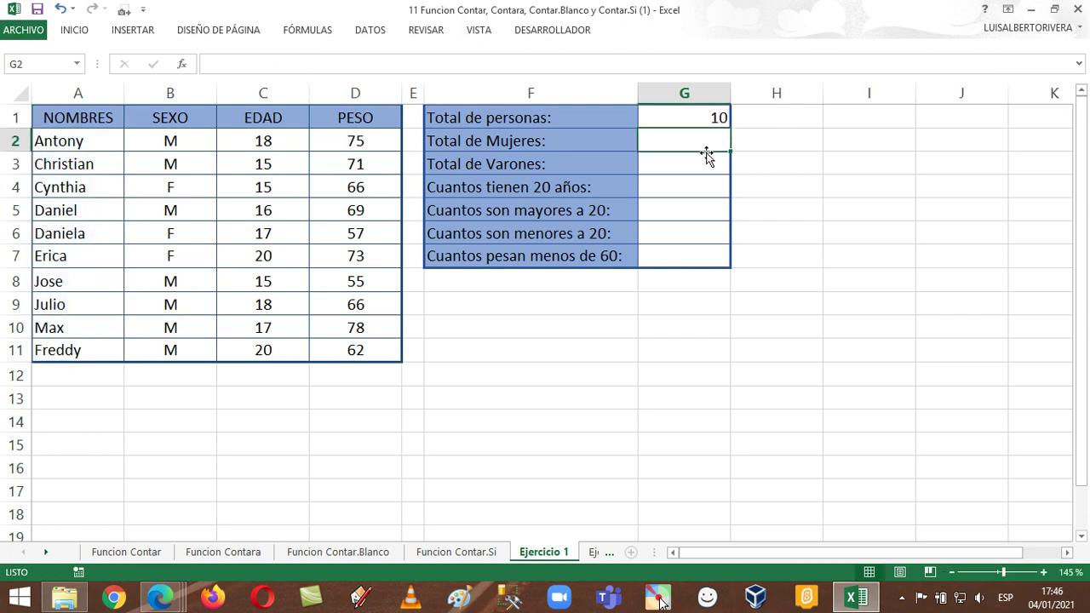
- Count the women in G2 using CONTAR.SI over B2:B11 with criterion "F"
{"action": "type", "text": "=cont"}
{"action": "key", "text": "Down"}
{"action": "key", "text": "Down"}
{"action": "key", "text": "Tab"}
{"action": "left_click_drag", "start_coordinate": [196, 151], "coordinate": [201, 357]}
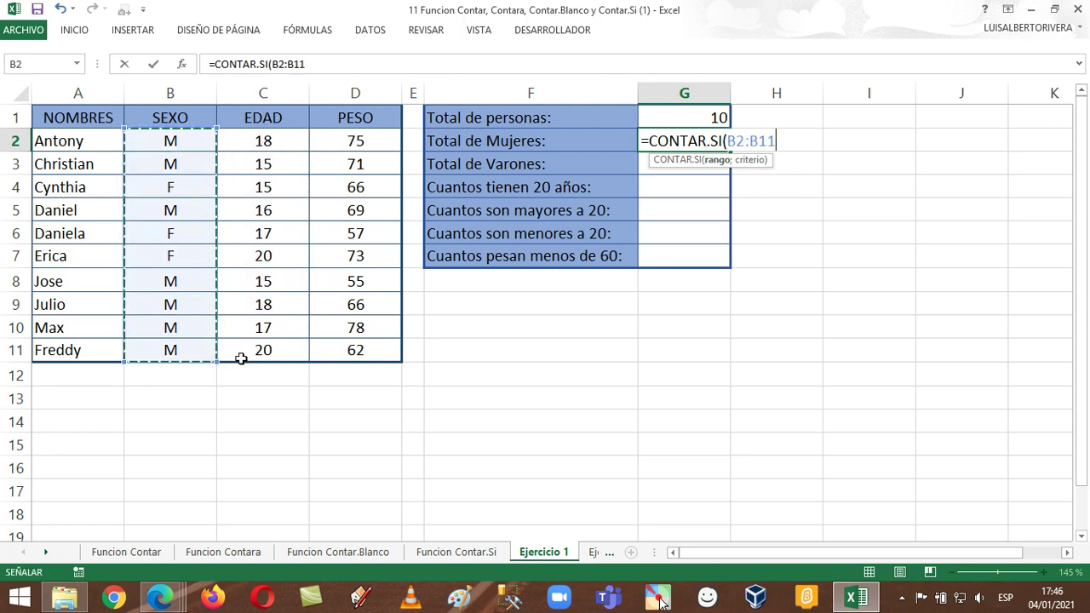
{"action": "type", "text": ";\"F"}
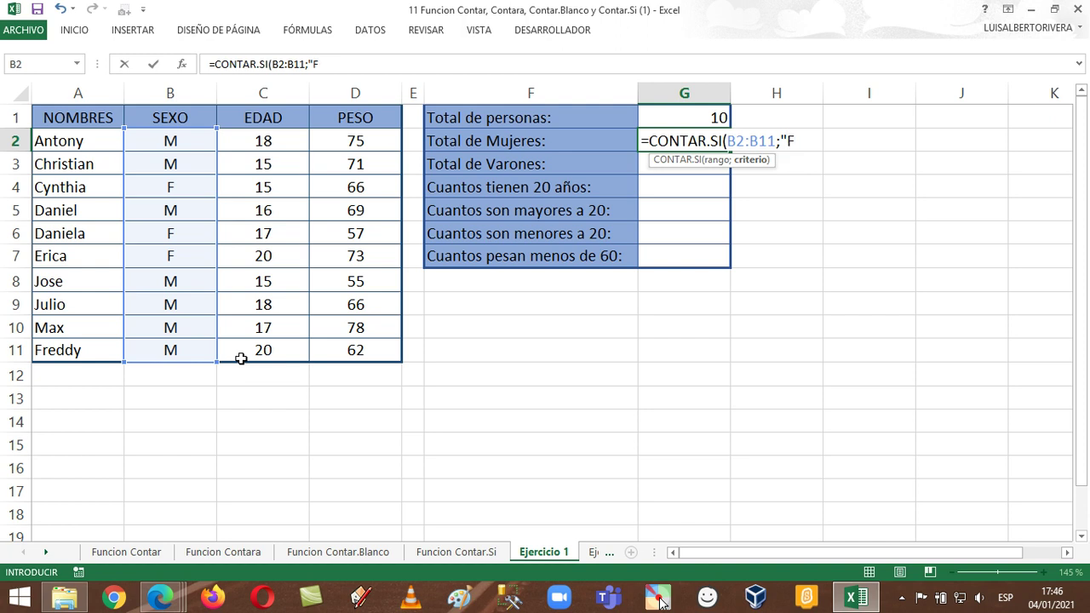
{"action": "type", "text": "\")"}
{"action": "key", "text": "Return"}
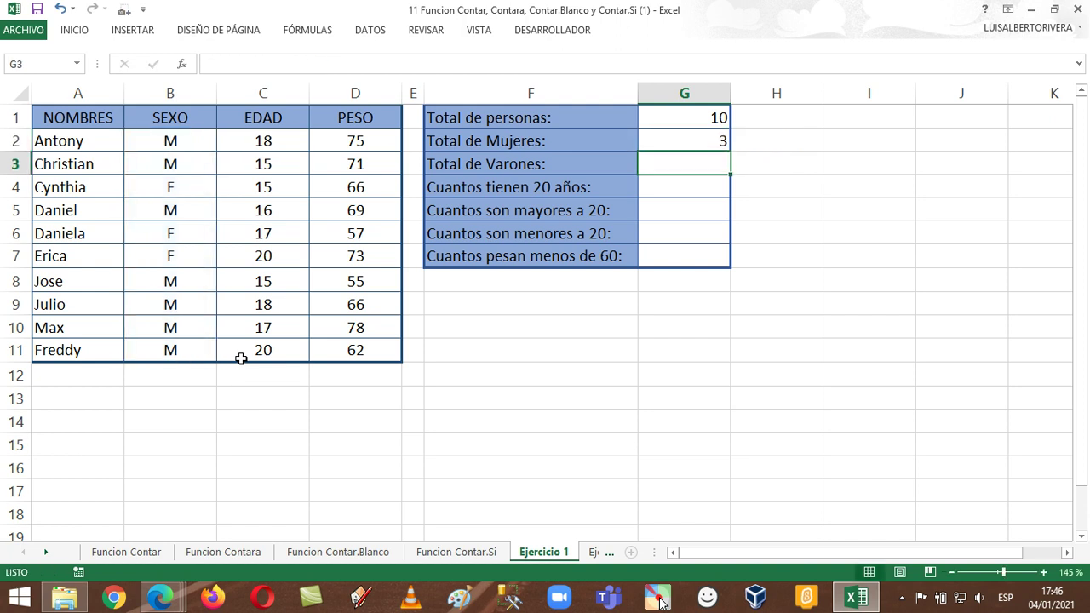
- Copy the formula text from G2 into G3 and change its criterion to "M" to count the men
{"action": "left_click", "coordinate": [681, 141]}
{"action": "double_click", "coordinate": [681, 141]}
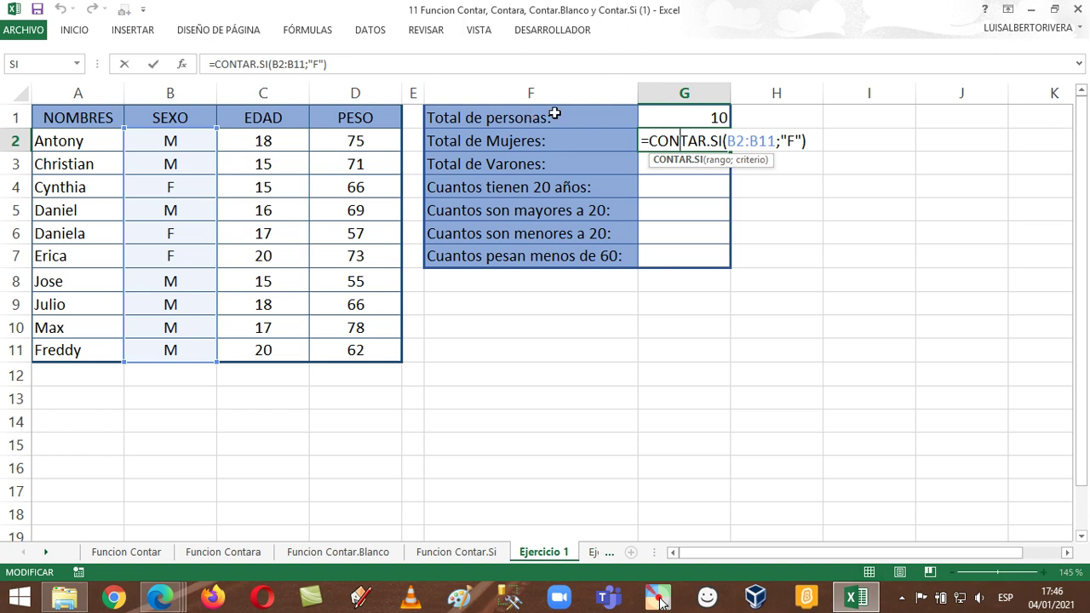
{"action": "left_click_drag", "start_coordinate": [812, 144], "coordinate": [623, 122]}
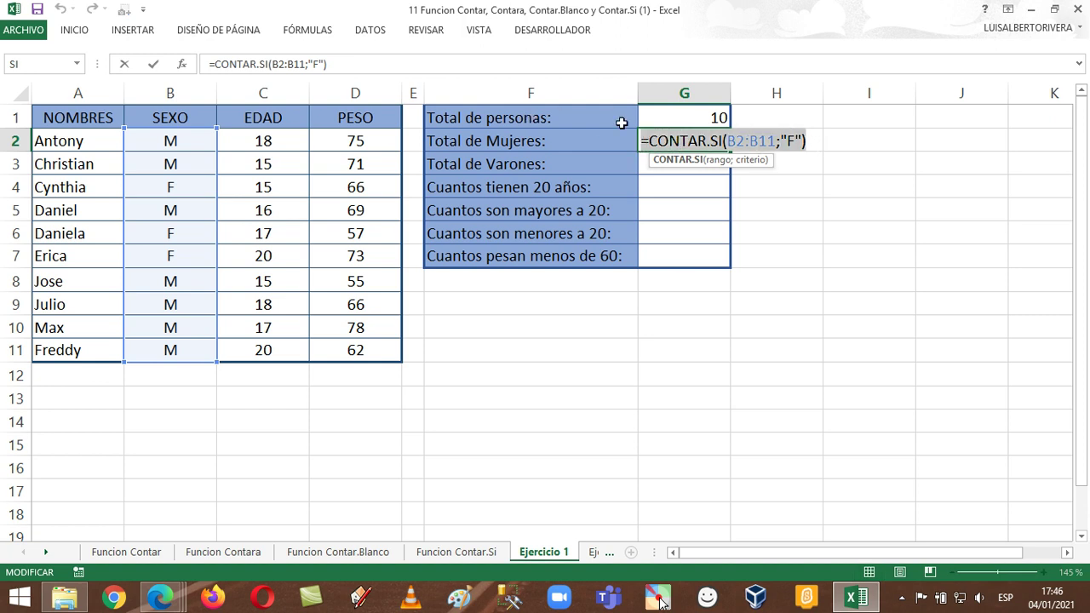
{"action": "key", "text": "ctrl+c"}
{"action": "key", "text": "Escape"}
{"action": "left_click", "coordinate": [674, 163]}
{"action": "double_click", "coordinate": [676, 163]}
{"action": "key", "text": "ctrl+v"}
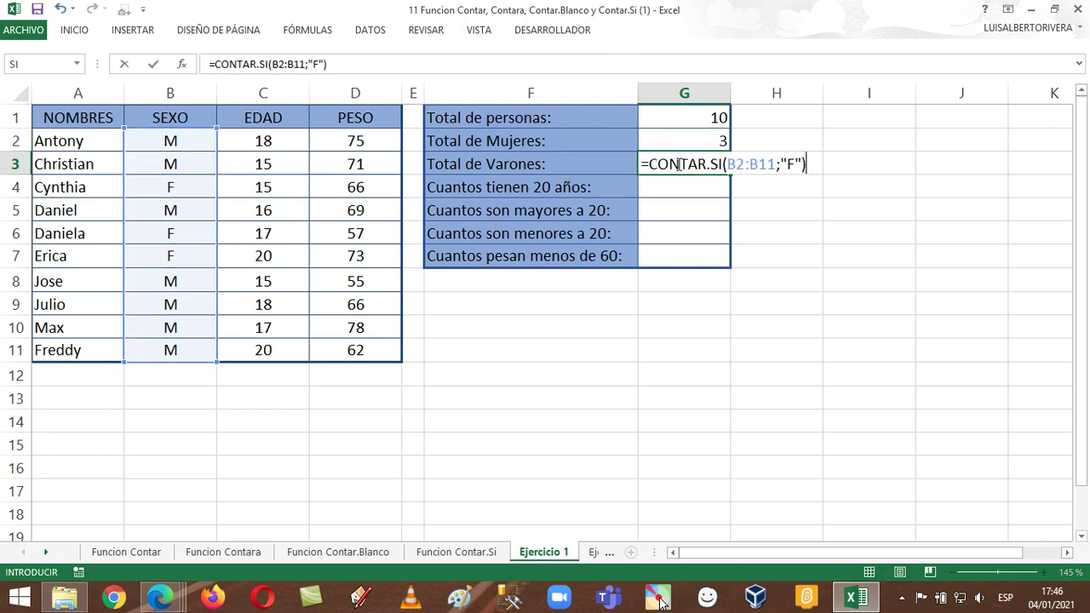
{"action": "left_click", "coordinate": [797, 163]}
{"action": "key", "text": "BackSpace"}
{"action": "type", "text": "M"}
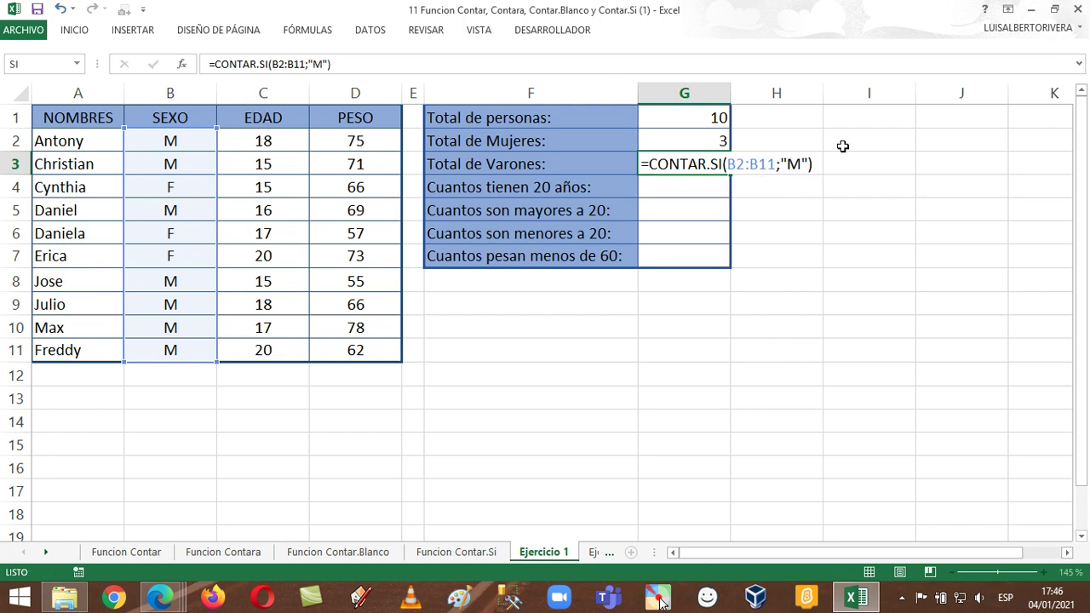
{"action": "key", "text": "Return"}
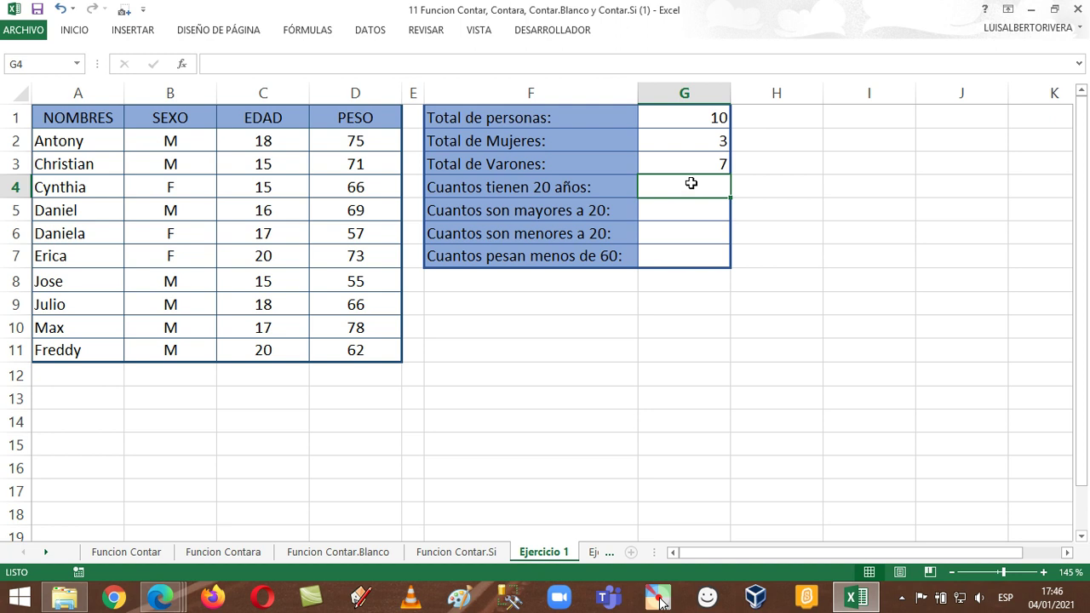
- Count the people aged 20 in G4 using CONTAR.SI over C2:C11 with criterion "=20"
{"action": "type", "text": "=cont"}
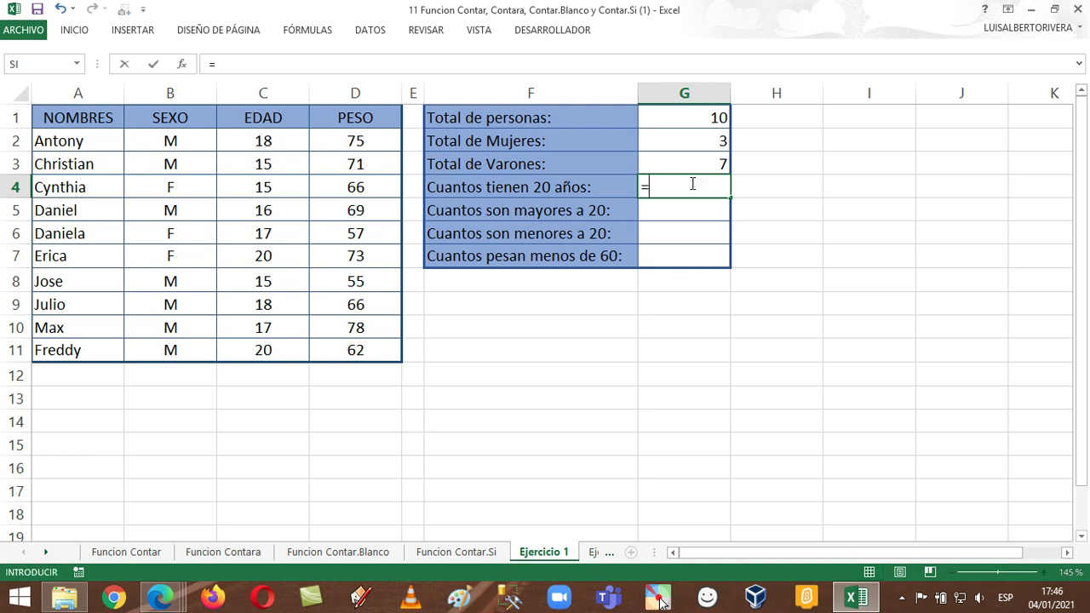
{"action": "key", "text": "Down"}
{"action": "key", "text": "Down"}
{"action": "key", "text": "Tab"}
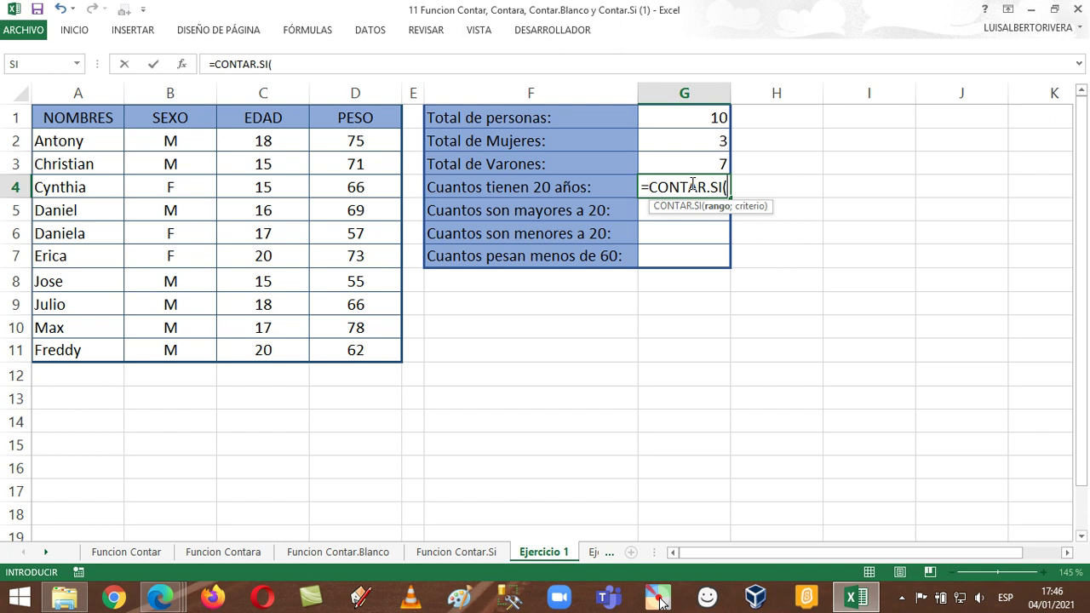
{"action": "left_click_drag", "start_coordinate": [263, 142], "coordinate": [267, 341]}
{"action": "type", "text": ";"}
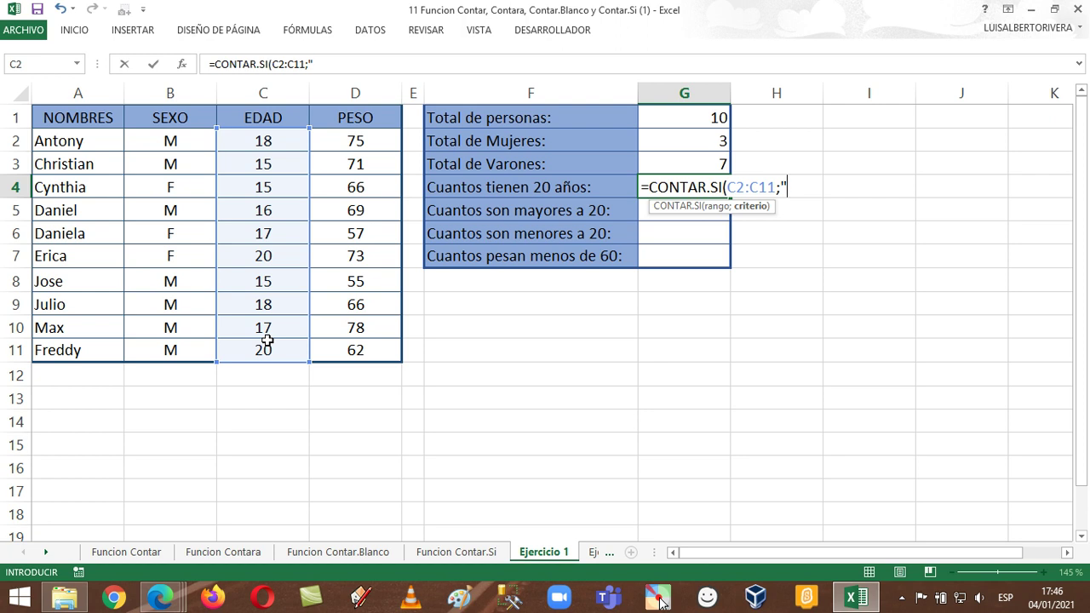
{"action": "type", "text": "\"=20\")"}
{"action": "key", "text": "Return"}
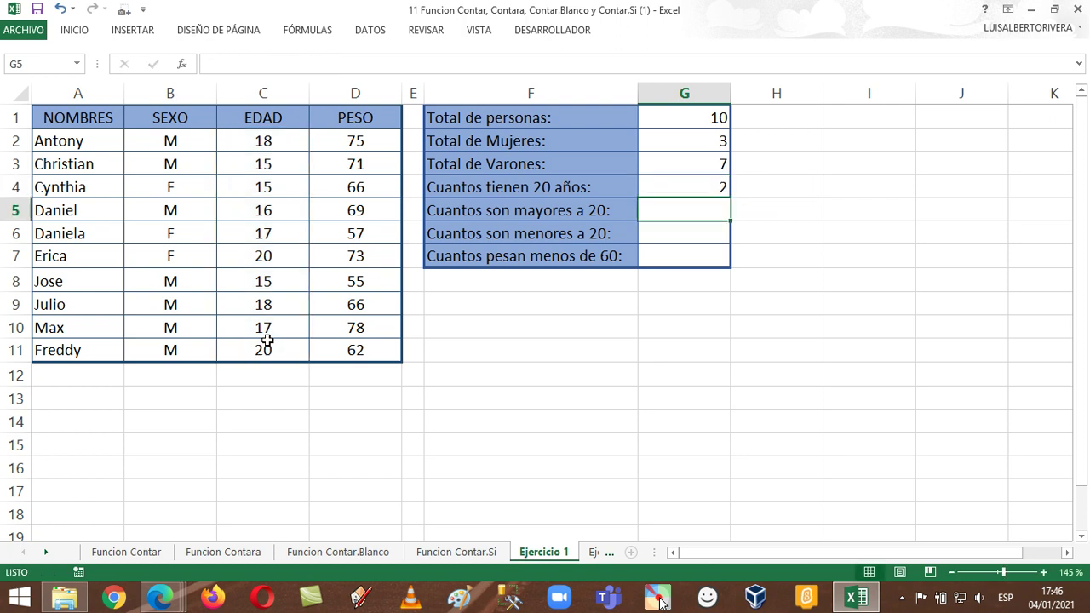
{"action": "left_click", "coordinate": [265, 262]}
{"action": "left_click", "coordinate": [263, 350]}
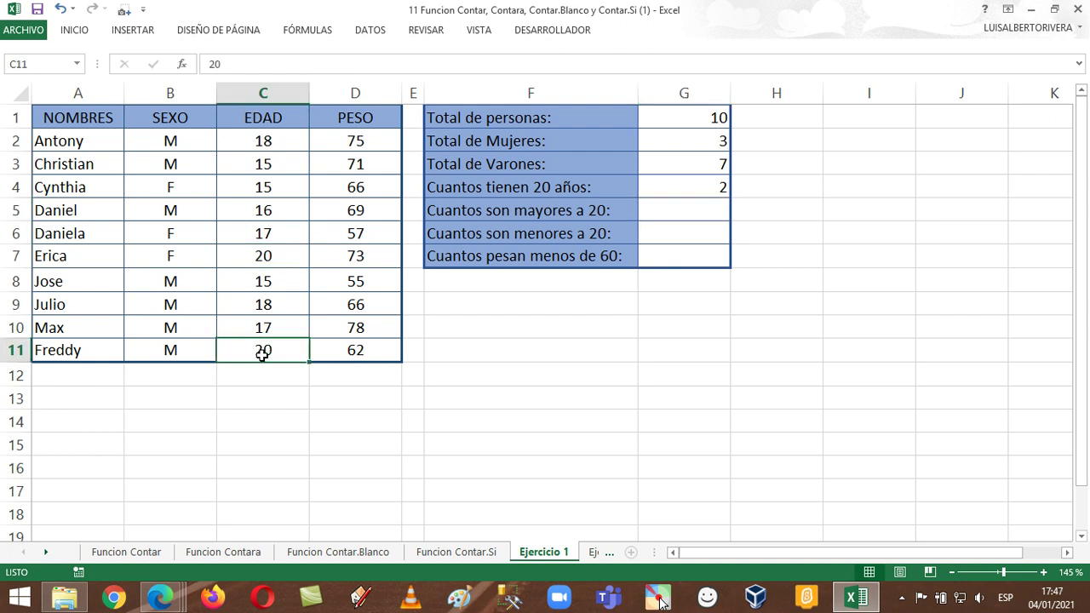
- Copy the formula text from G4 into G5 and change its criterion to "<20"
{"action": "left_click", "coordinate": [681, 208]}
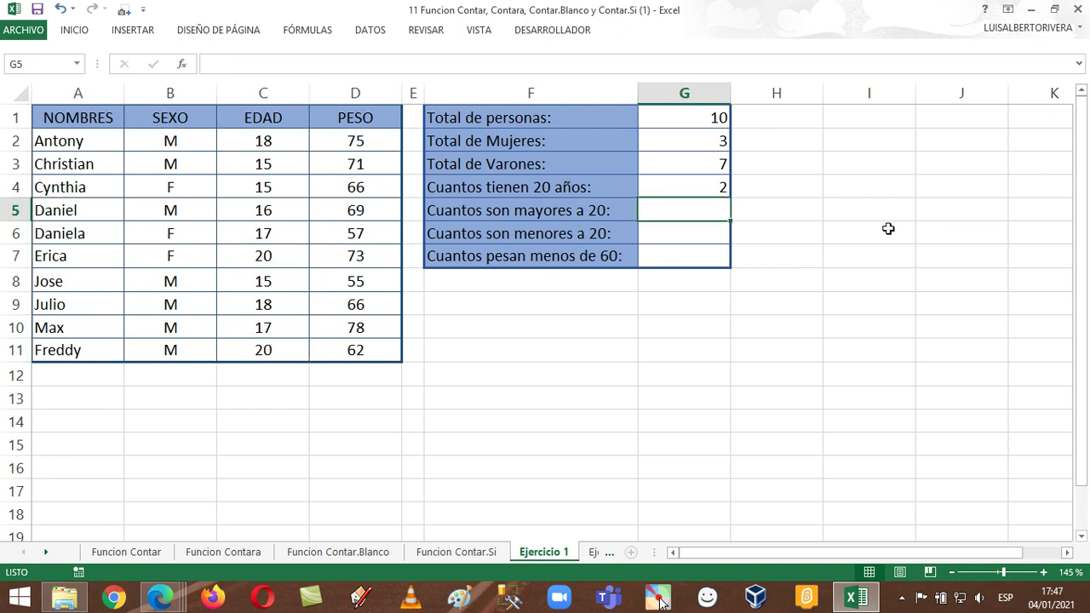
{"action": "left_click", "coordinate": [723, 188]}
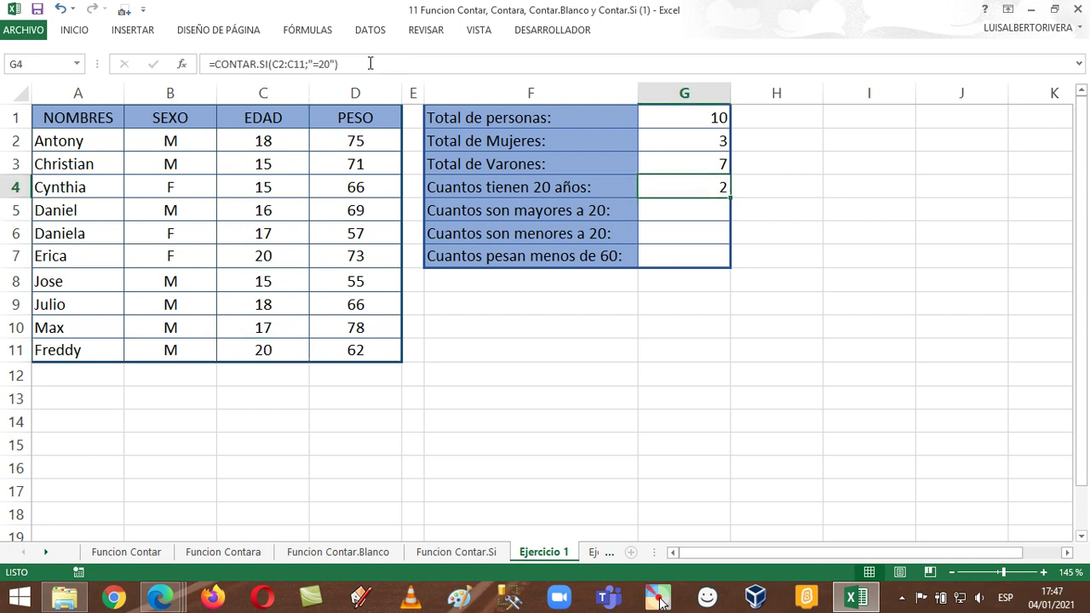
{"action": "left_click_drag", "start_coordinate": [372, 63], "coordinate": [221, 62]}
{"action": "left_click", "coordinate": [153, 64]}
{"action": "double_click", "coordinate": [700, 207]}
{"action": "key", "text": "ctrl+v"}
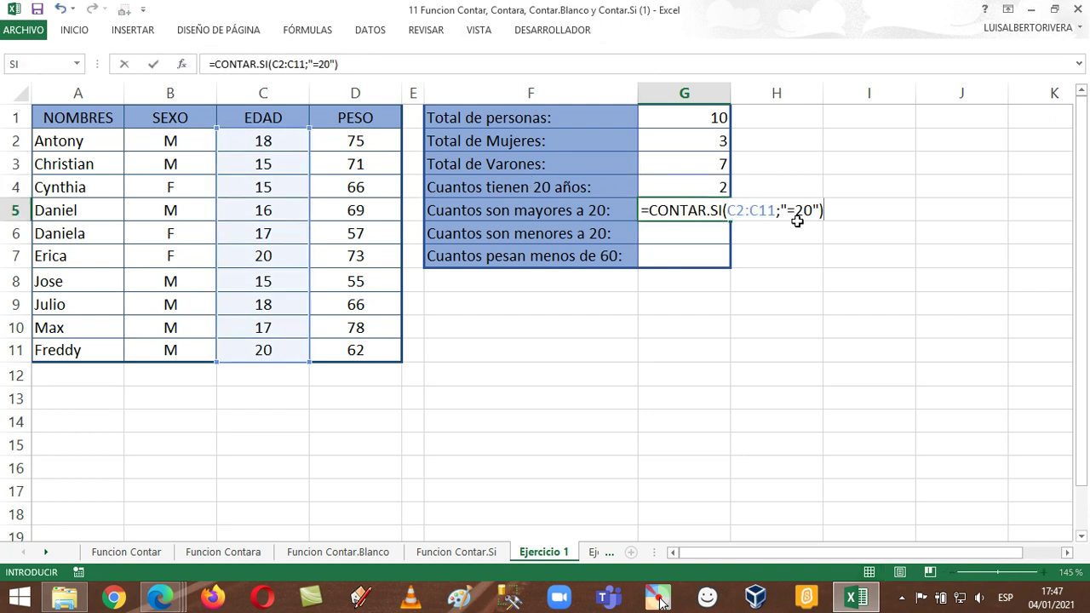
{"action": "left_click", "coordinate": [801, 211]}
{"action": "key", "text": "BackSpace"}
{"action": "type", "text": "<"}
{"action": "key", "text": "Return"}
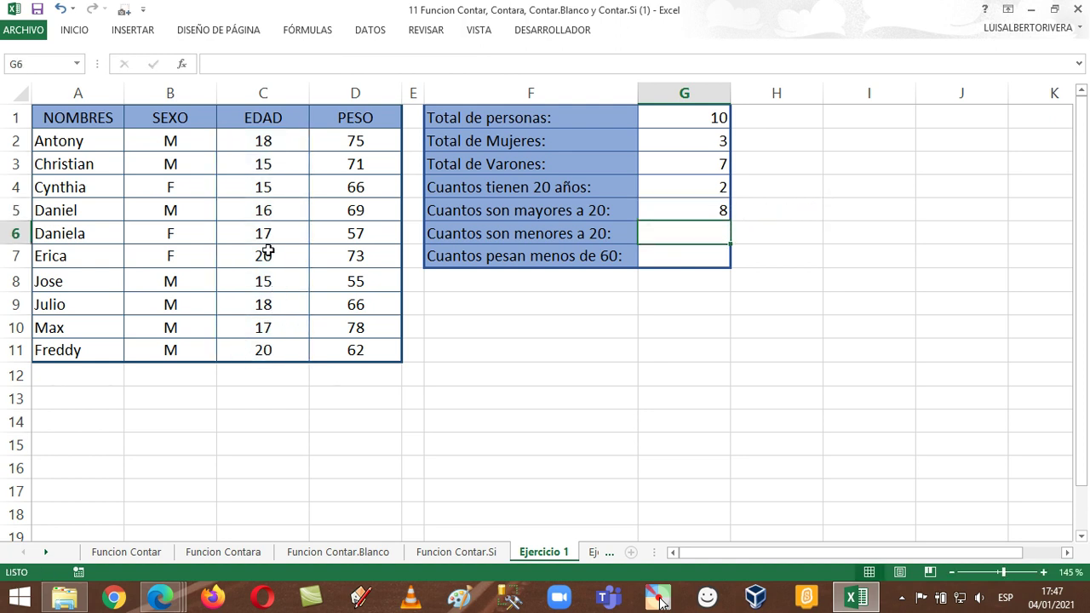
- Paste the copied age-count formula into G6 and change its criterion to ">20"
{"action": "double_click", "coordinate": [713, 233]}
{"action": "key", "text": "ctrl+v"}
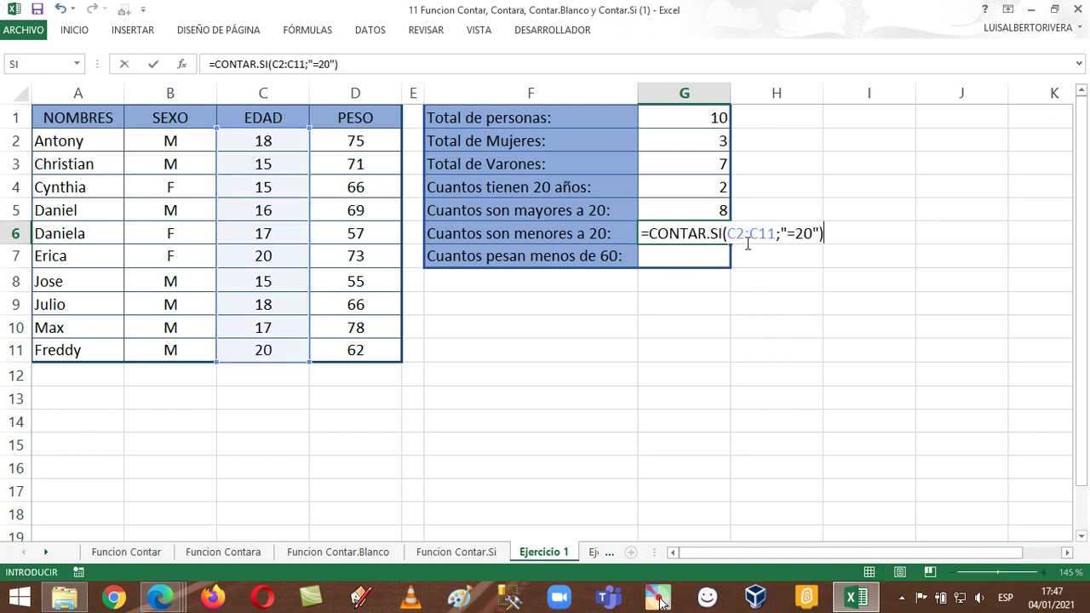
{"action": "left_click", "coordinate": [795, 232]}
{"action": "key", "text": "BackSpace"}
{"action": "type", "text": ">"}
{"action": "key", "text": "Return"}
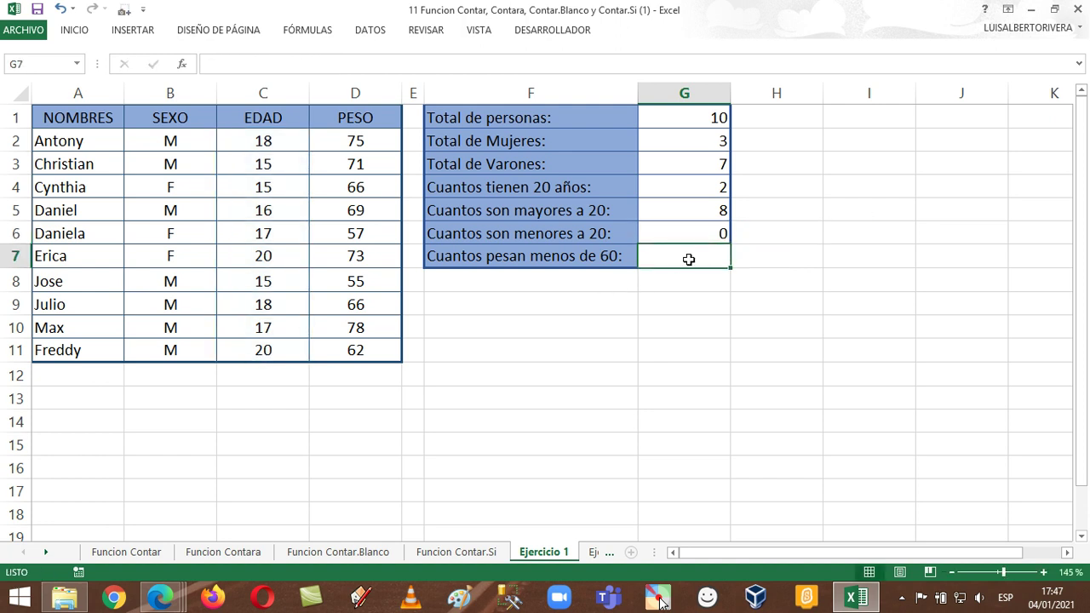
- Count the people weighing less than 60 in G7 using CONTAR.SI over D2:D11 with criterion "<60"
{"action": "type", "text": "="}
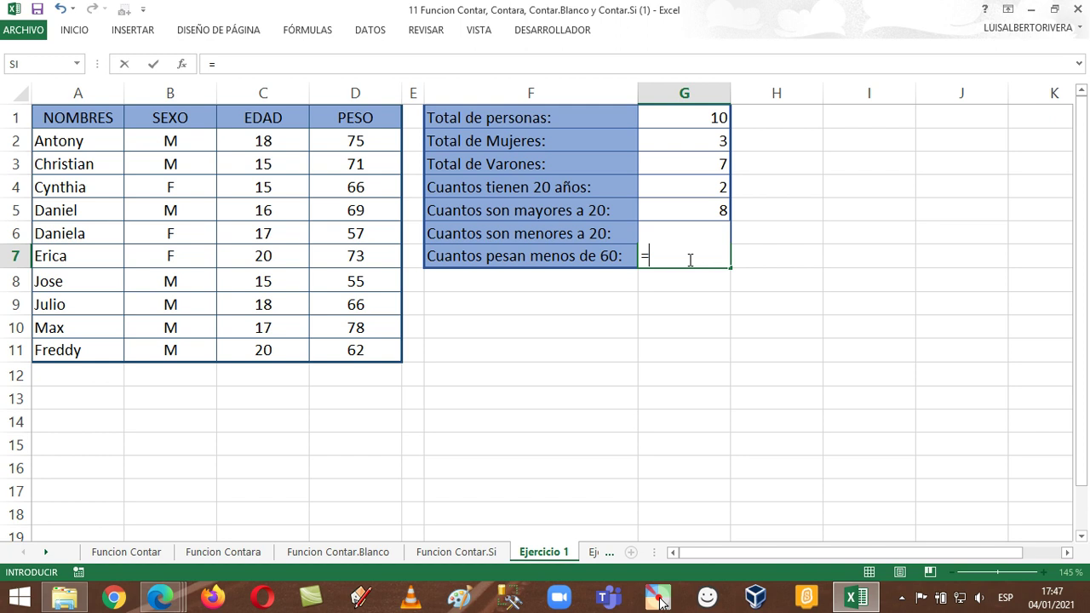
{"action": "type", "text": "cont"}
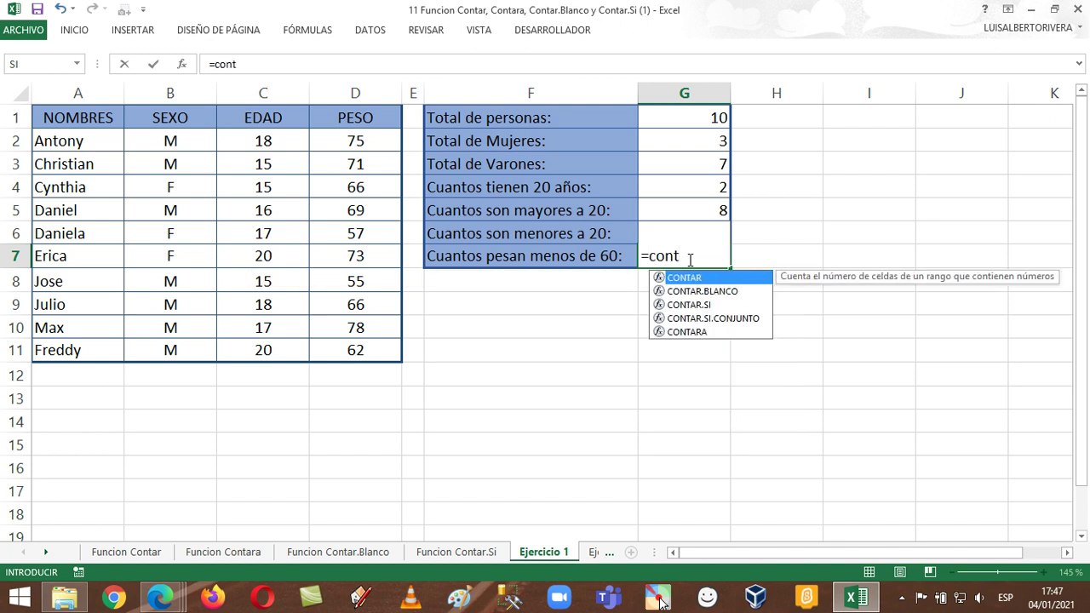
{"action": "key", "text": "Down"}
{"action": "key", "text": "Down"}
{"action": "key", "text": "Tab"}
{"action": "left_click", "coordinate": [364, 140]}
{"action": "left_click_drag", "start_coordinate": [364, 140], "coordinate": [357, 350]}
{"action": "type", "text": ";\"<"}
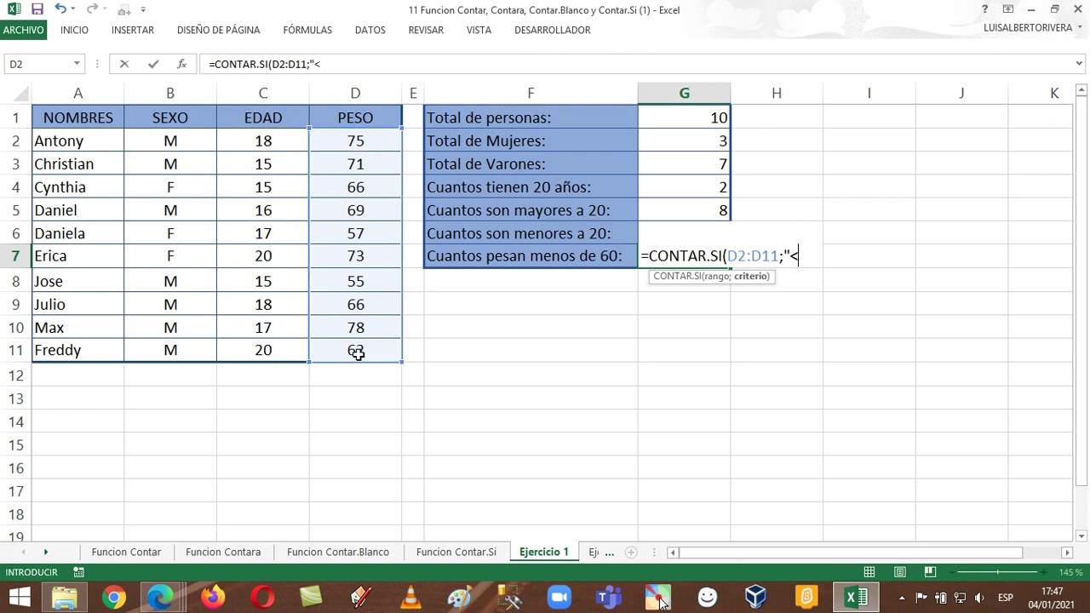
{"action": "type", "text": "60\")"}
{"action": "key", "text": "Return"}
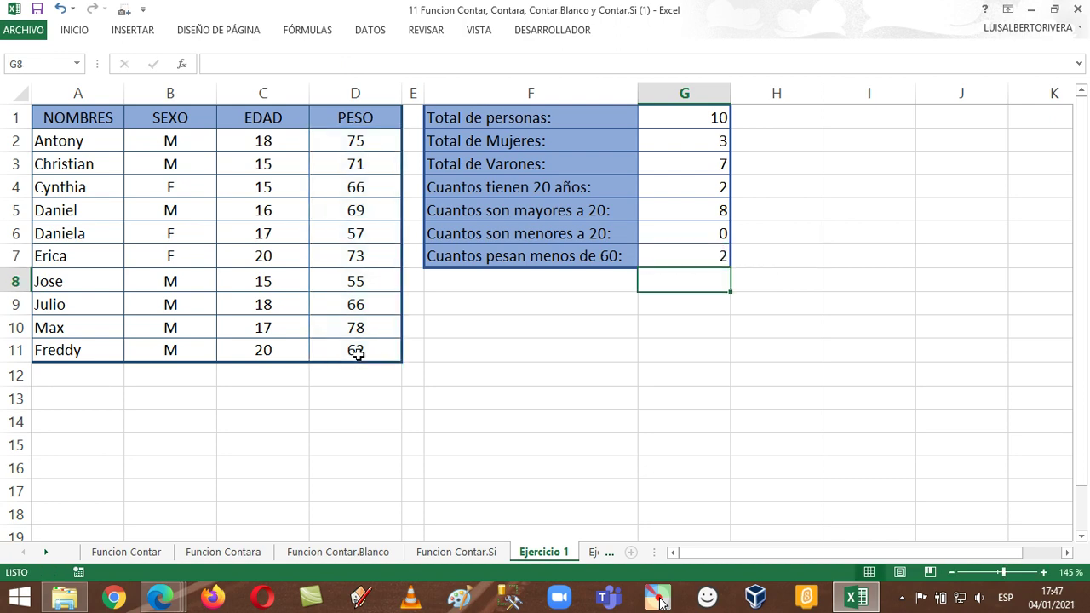
- On the Ejercicio 2 sheet, count the SNP affiliates in H4 using CONTAR.SI over D3:D18 with criterion "SNP"
{"action": "left_click", "coordinate": [596, 552]}
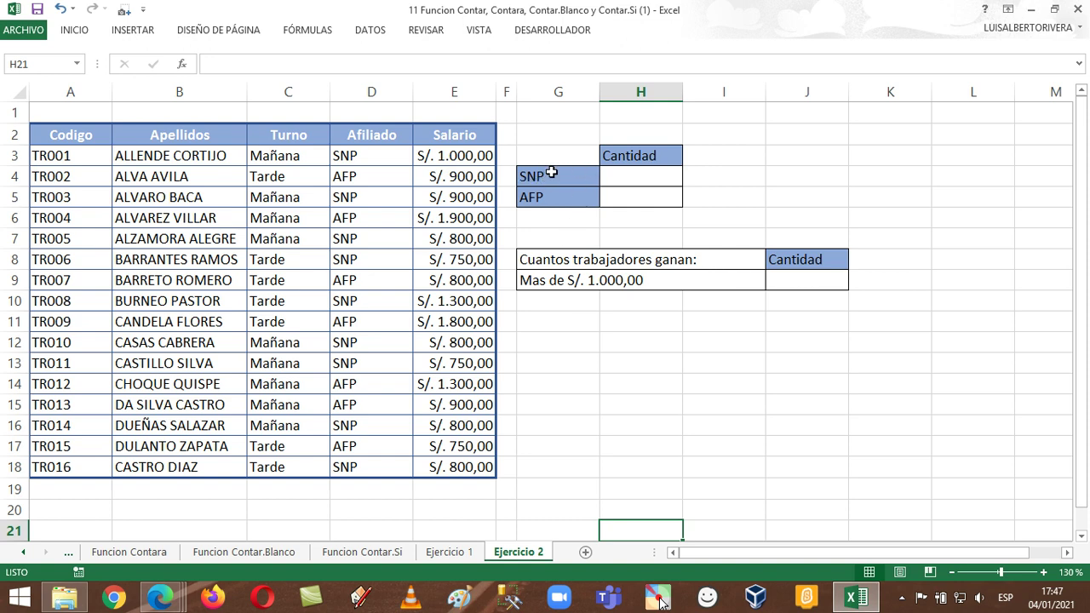
{"action": "left_click", "coordinate": [624, 175]}
{"action": "type", "text": "="}
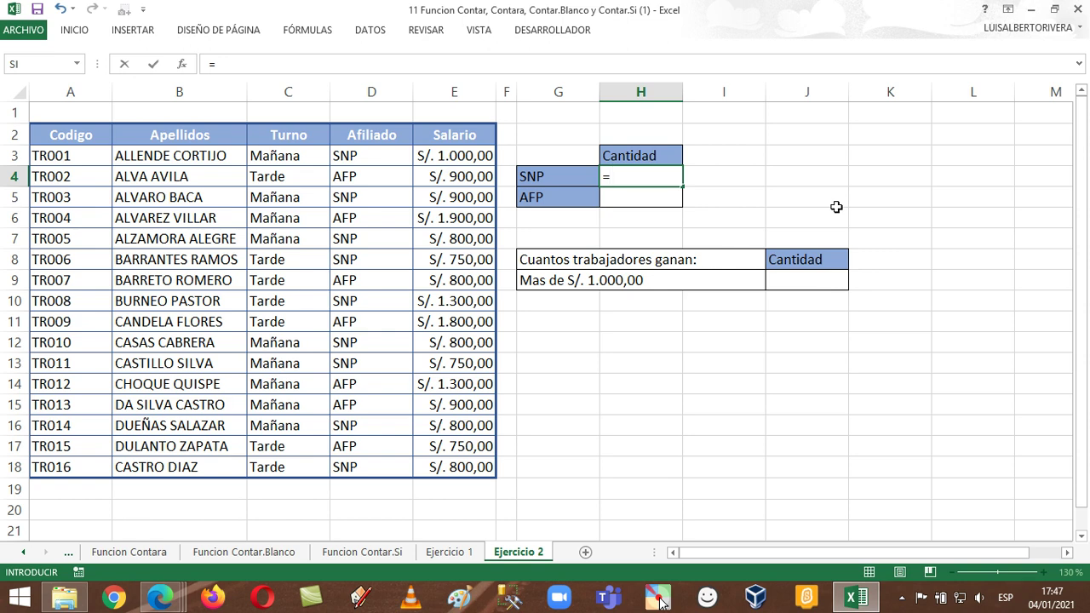
{"action": "type", "text": "con"}
{"action": "key", "text": "Down"}
{"action": "key", "text": "Down"}
{"action": "key", "text": "Down"}
{"action": "key", "text": "Down"}
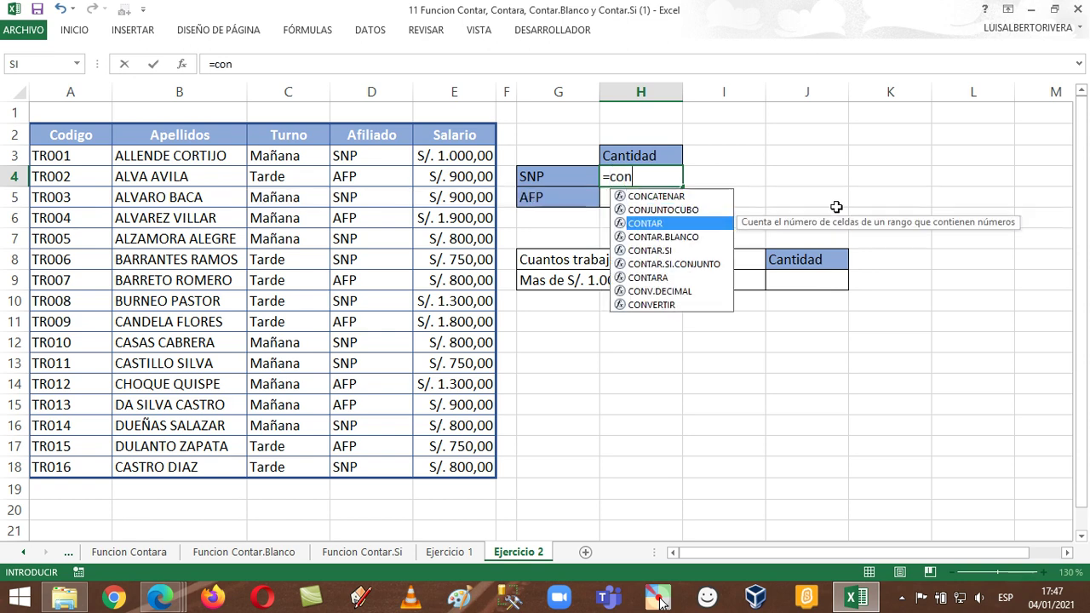
{"action": "key", "text": "Tab"}
{"action": "left_click_drag", "start_coordinate": [394, 163], "coordinate": [400, 468]}
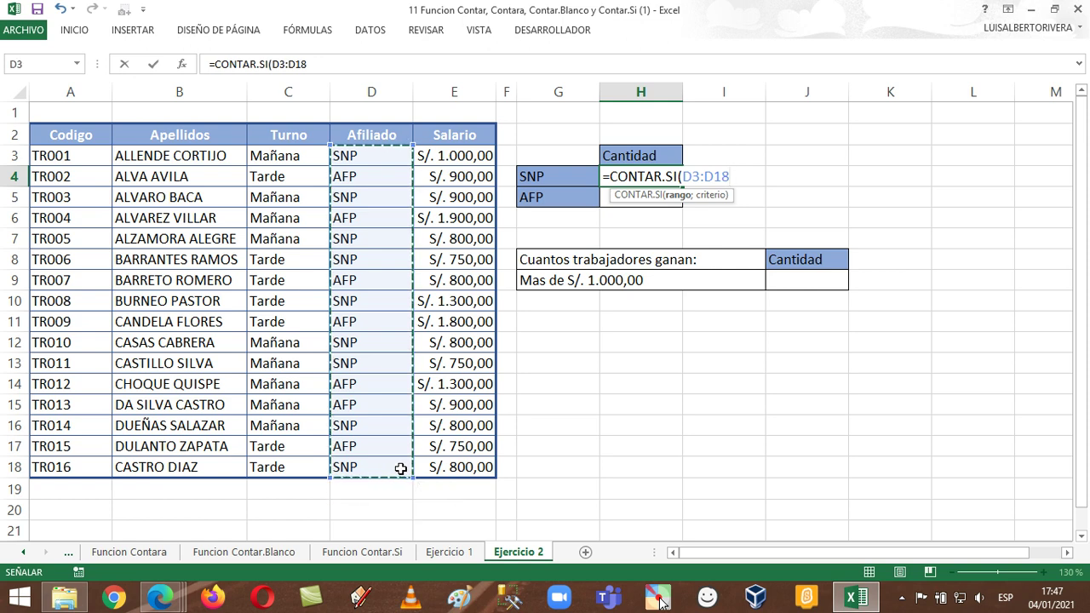
{"action": "type", "text": ";"}
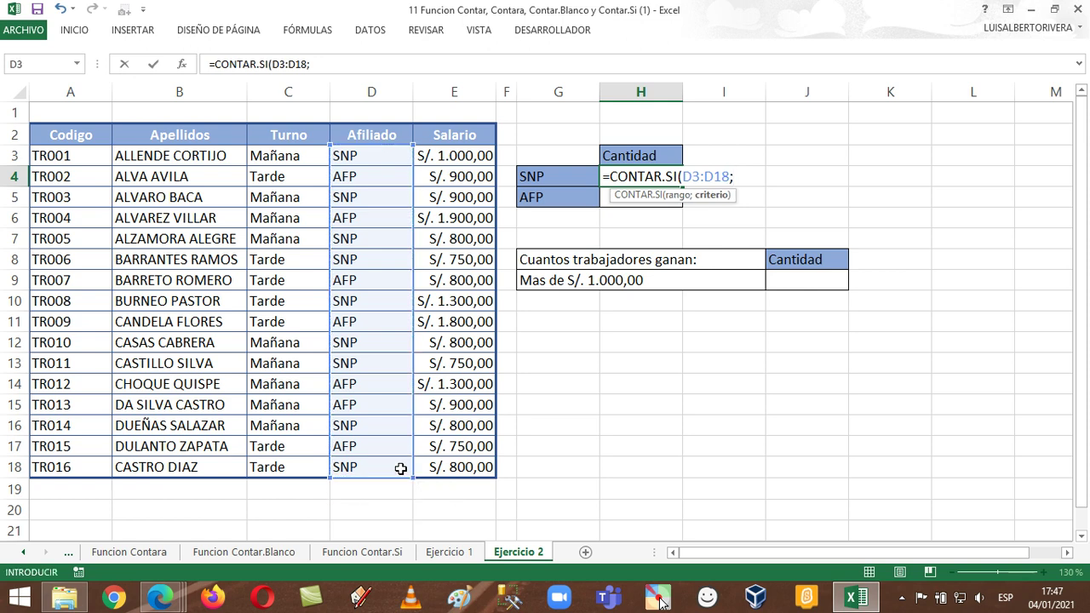
{"action": "type", "text": "\"SNP"}
{"action": "key", "text": "Return"}
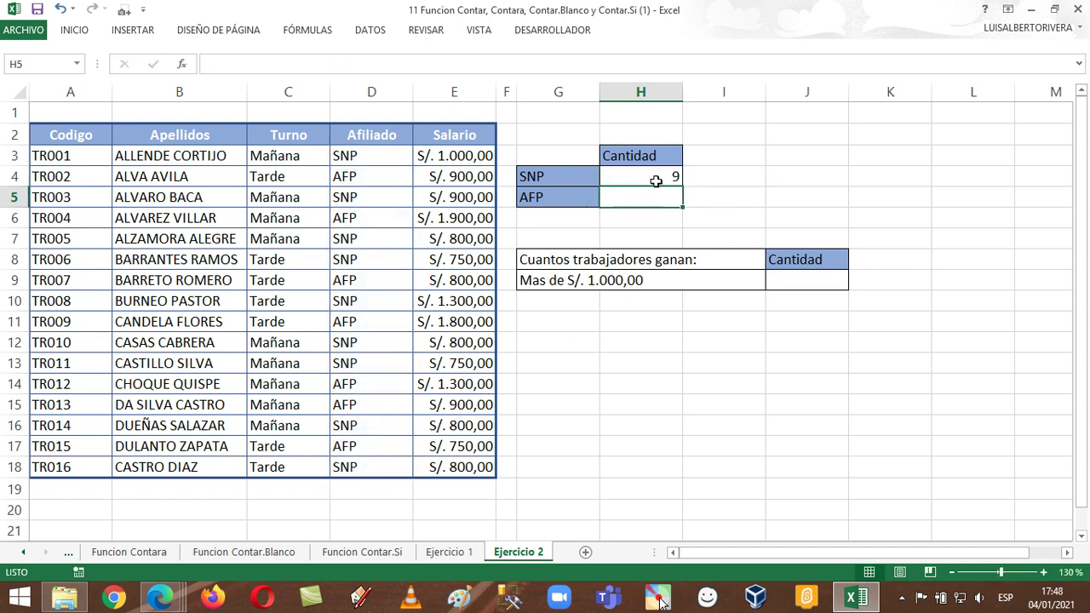
- Copy the formula text from H4 into H5 and change its criterion to "AFP" to count the AFP affiliates
{"action": "double_click", "coordinate": [654, 185]}
{"action": "left_click_drag", "start_coordinate": [344, 63], "coordinate": [185, 70]}
{"action": "key", "text": "ctrl+c"}
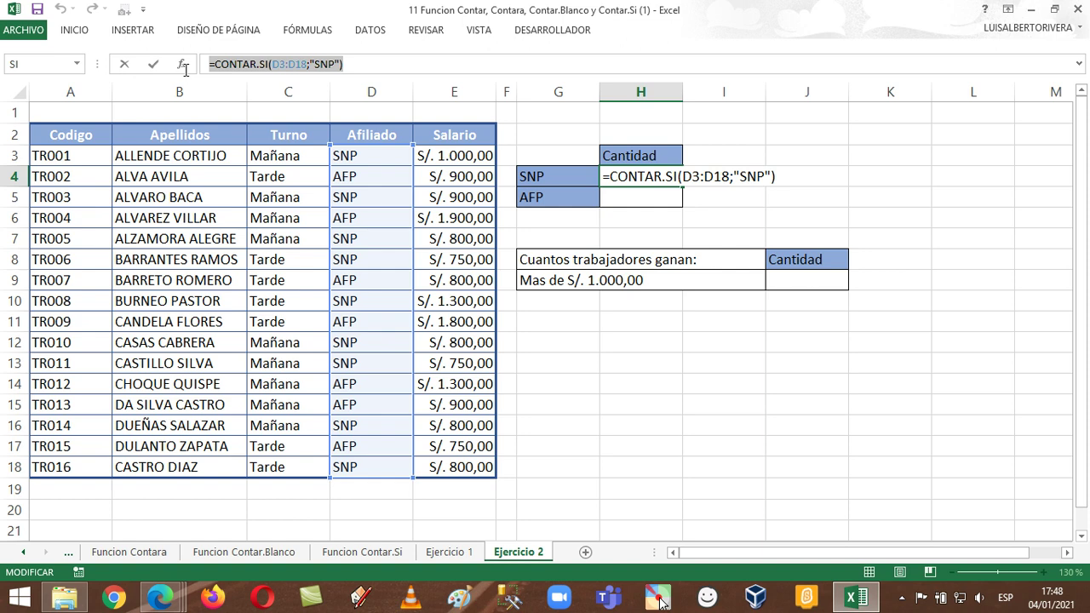
{"action": "key", "text": "Escape"}
{"action": "double_click", "coordinate": [655, 193]}
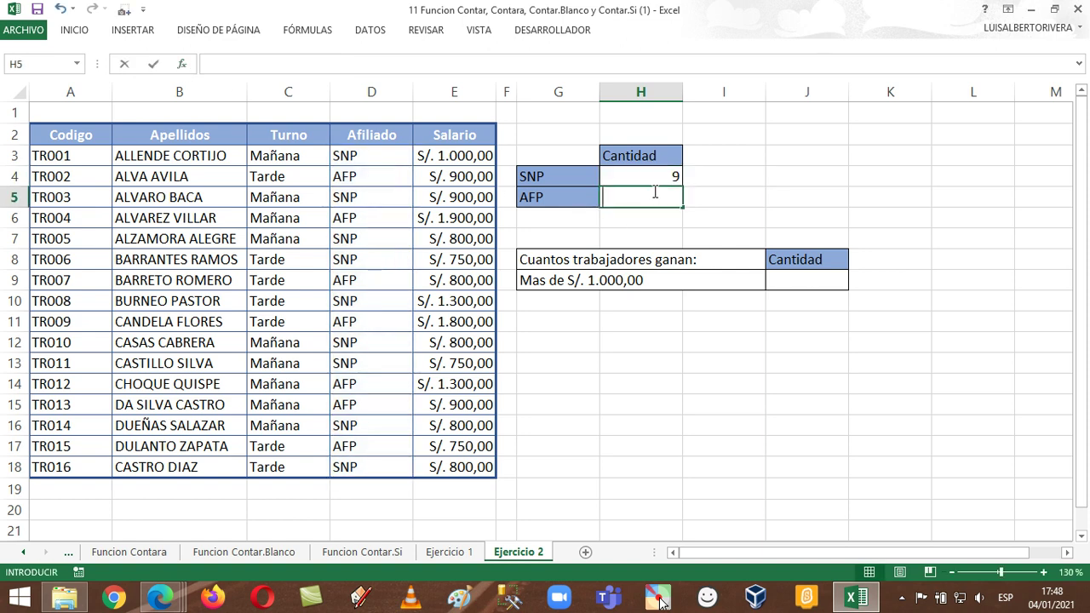
{"action": "key", "text": "ctrl+v"}
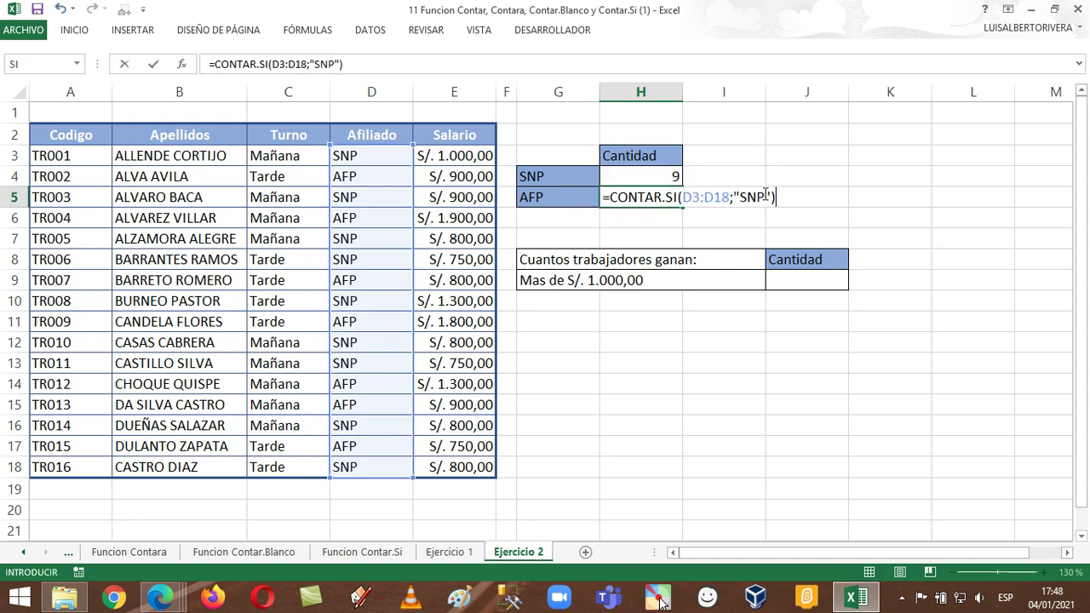
{"action": "left_click", "coordinate": [766, 197]}
{"action": "key", "text": "BackSpace"}
{"action": "key", "text": "BackSpace"}
{"action": "type", "text": "a"}
{"action": "key", "text": "BackSpace"}
{"action": "key", "text": "BackSpace"}
{"action": "type", "text": "AFP"}
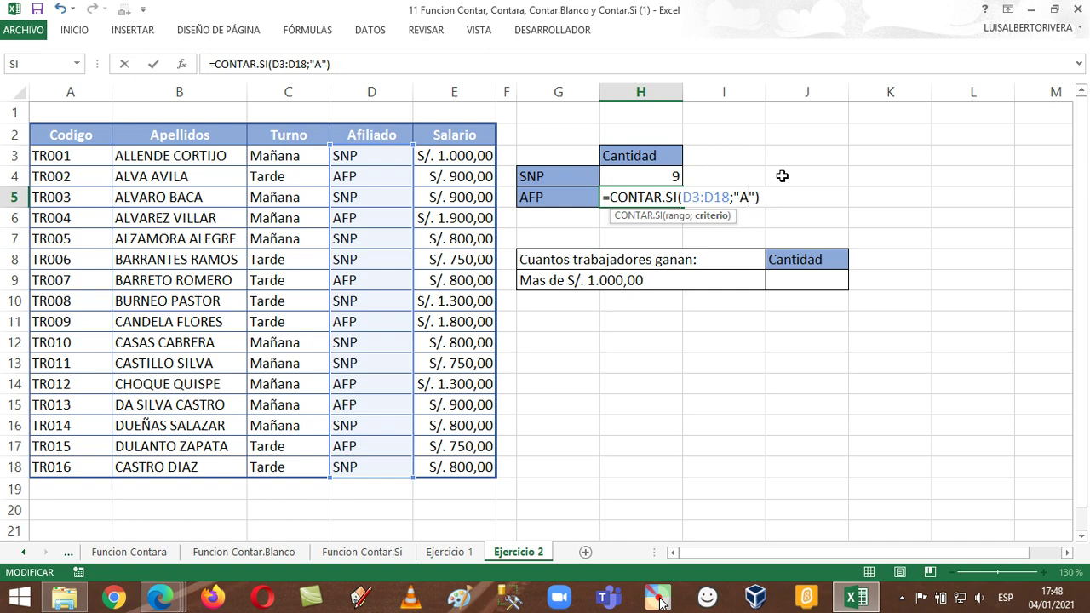
{"action": "key", "text": "Return"}
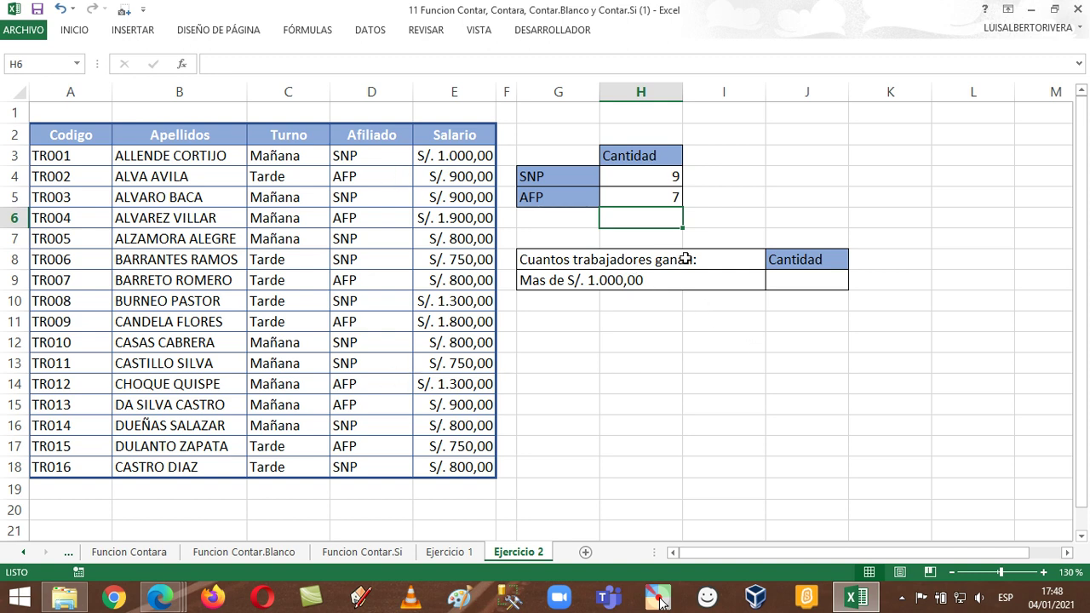
- Count the workers earning more than S/. 1.000,00 in J9 using CONTAR.SI over E3:E18 with criterion ">1000"
{"action": "left_click", "coordinate": [803, 283]}
{"action": "type", "text": "="}
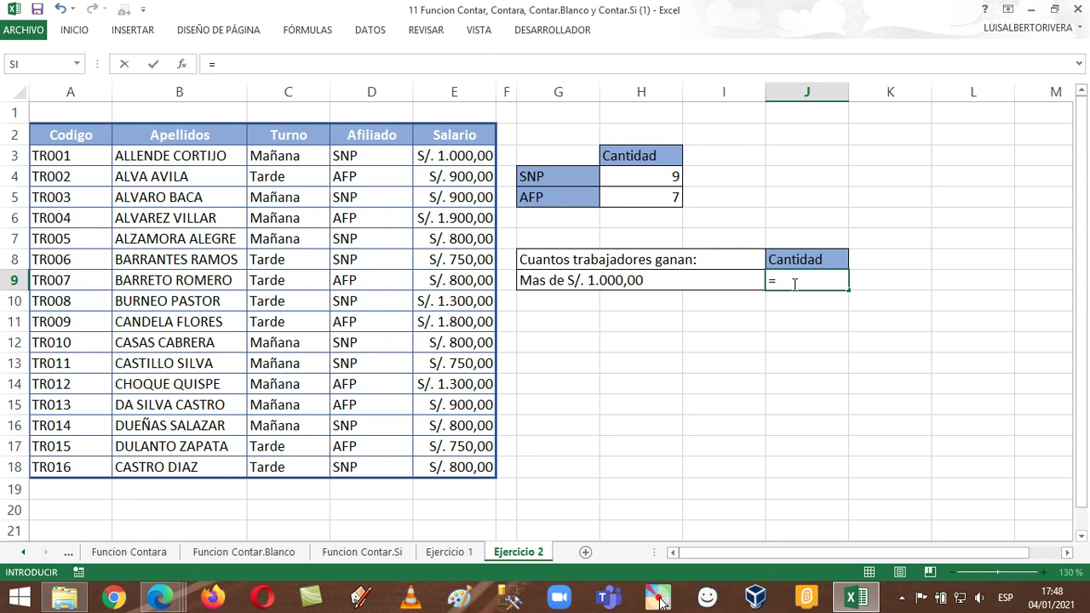
{"action": "type", "text": "CON"}
{"action": "key", "text": "Down"}
{"action": "key", "text": "Down"}
{"action": "key", "text": "Down"}
{"action": "key", "text": "Down"}
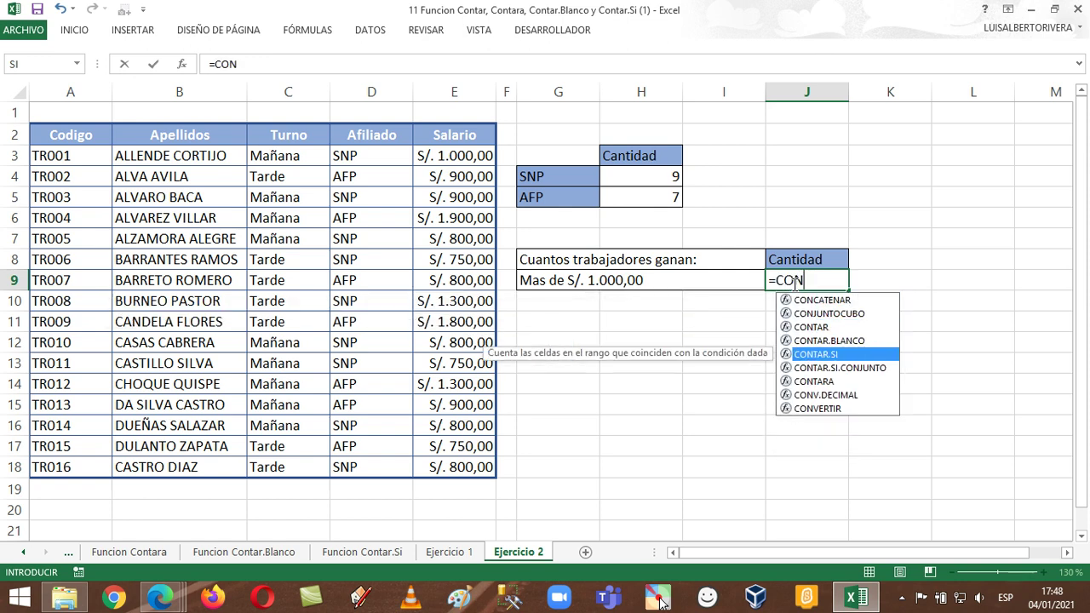
{"action": "key", "text": "Tab"}
{"action": "left_click_drag", "start_coordinate": [479, 156], "coordinate": [473, 465]}
{"action": "type", "text": ";"}
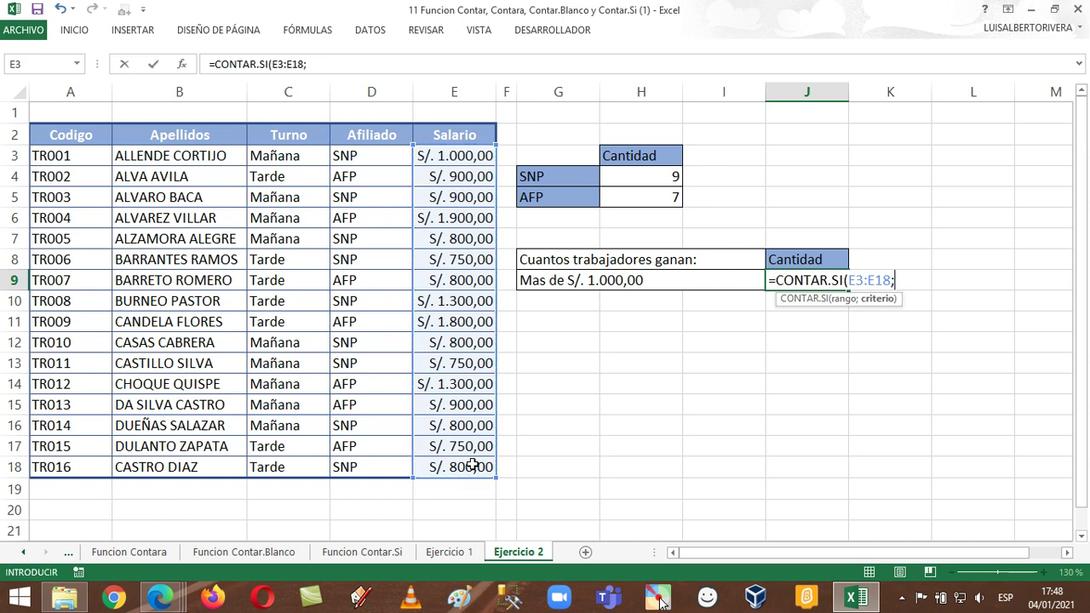
{"action": "type", "text": "\">1000\")"}
{"action": "key", "text": "Return"}
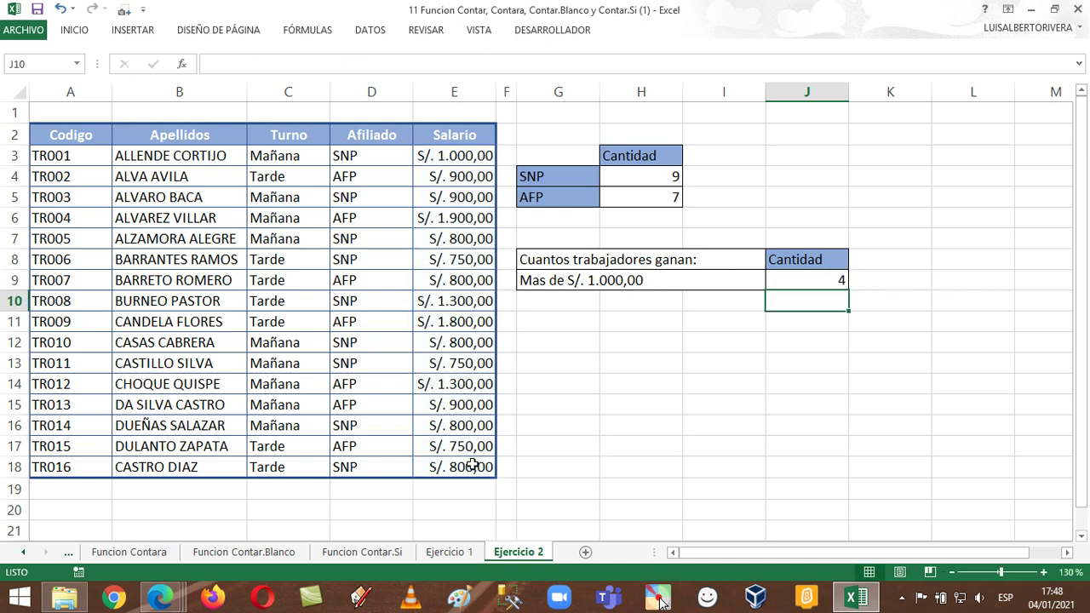
- Check the J9 count against the individual salaries above S/. 1.000,00 in the Salario column
{"action": "left_click", "coordinate": [465, 219]}
{"action": "left_click", "coordinate": [477, 302]}
{"action": "left_click", "coordinate": [470, 322]}
{"action": "left_click", "coordinate": [465, 383]}
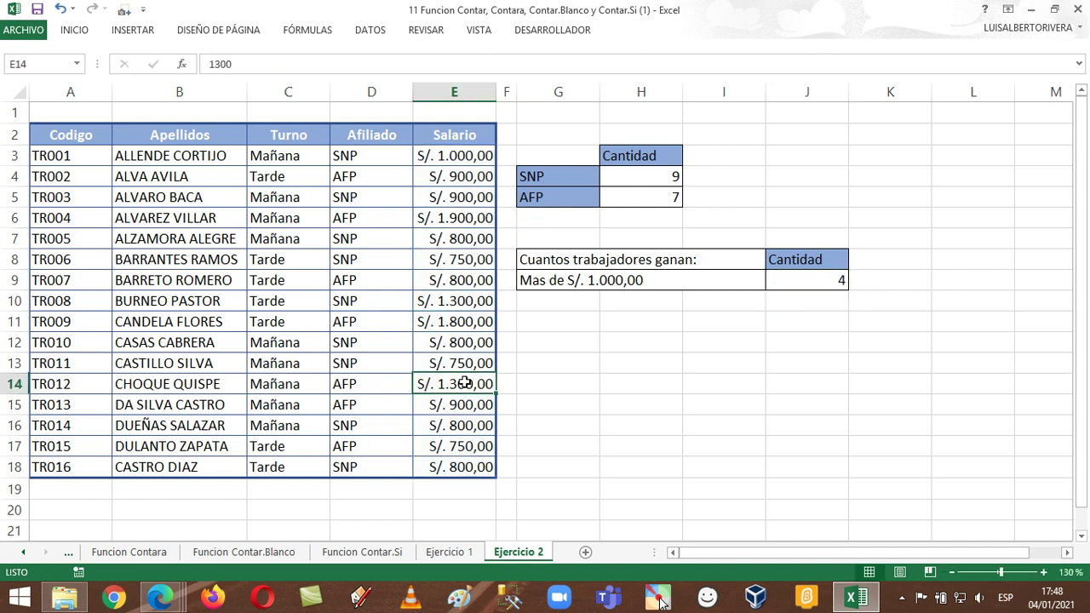
{"action": "left_click", "coordinate": [681, 383]}
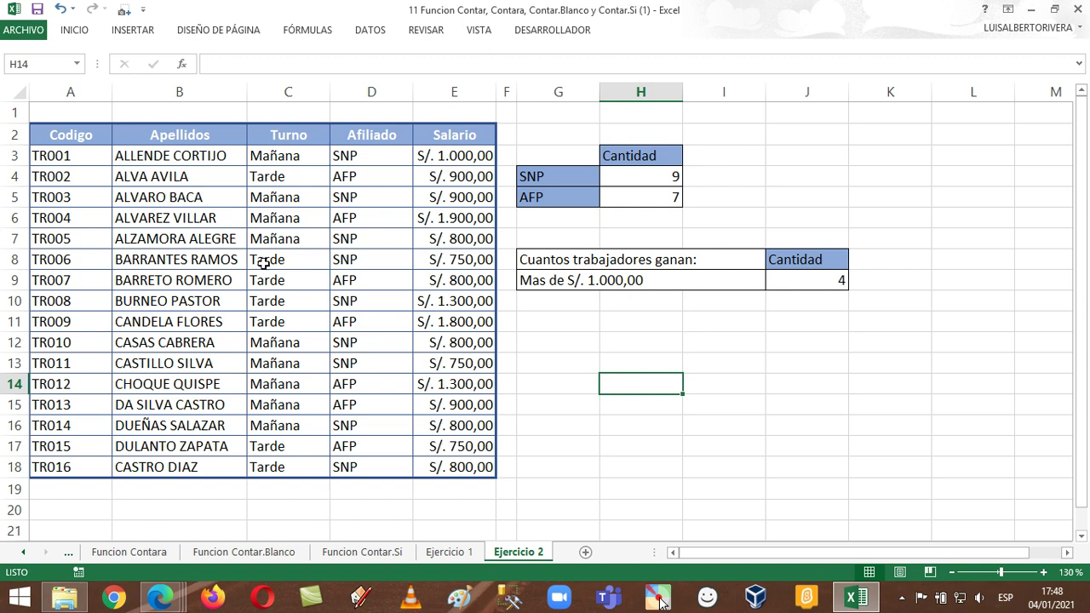
{"action": "left_click", "coordinate": [698, 323]}
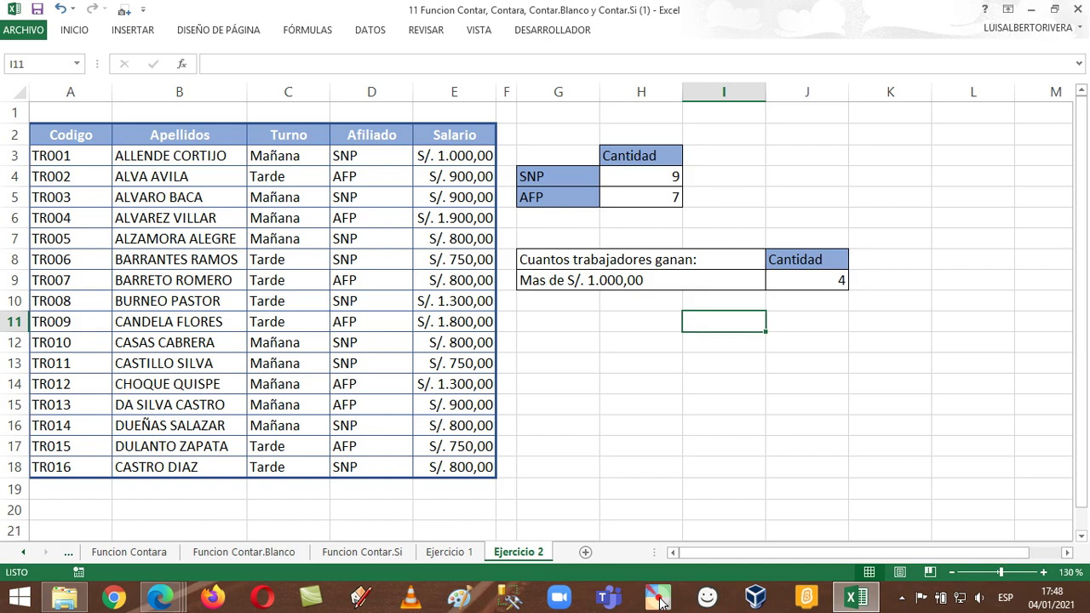